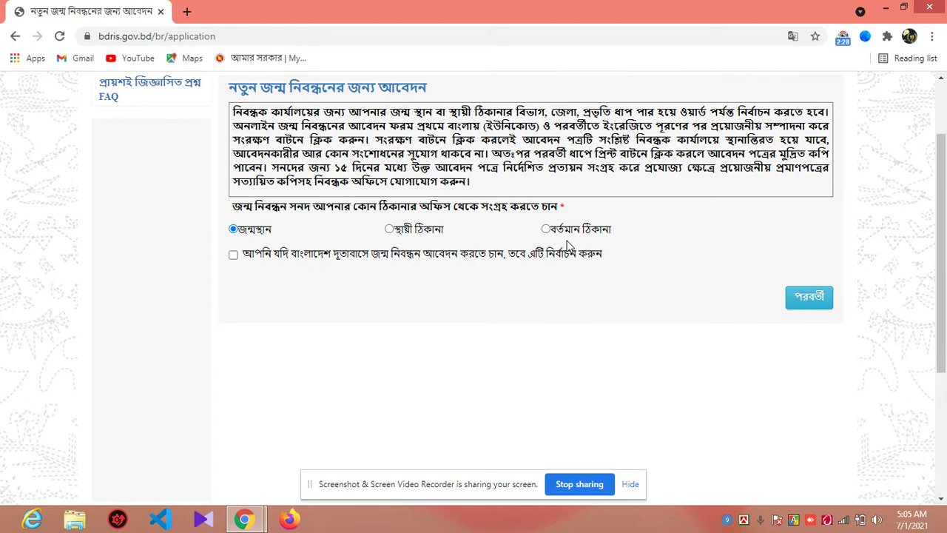
Step: Select বর্তমান ঠিকানা (current address) as the office for collecting the birth certificate
left_click(547, 231)
Step: Advance to personal details and enter the registrant's first and last names in Bangla and English
left_click(806, 304)
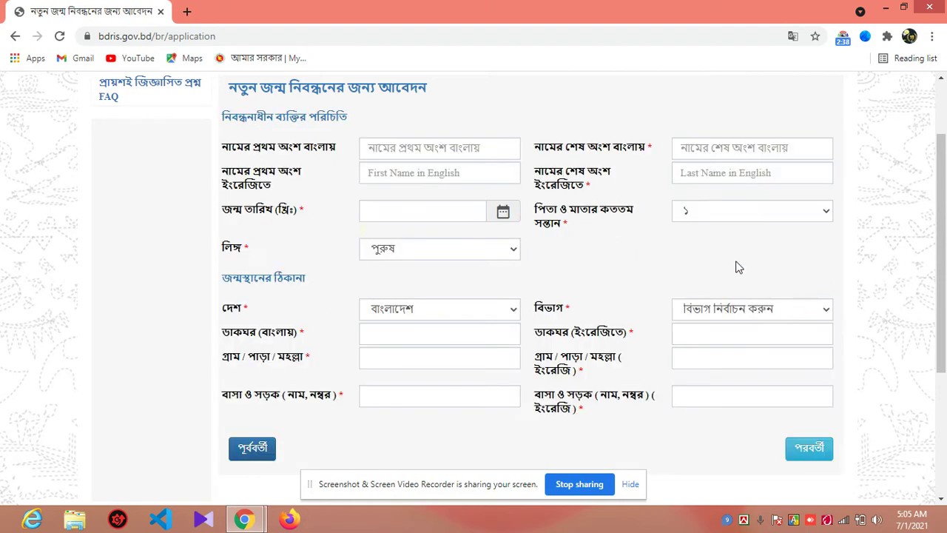
left_click(468, 151)
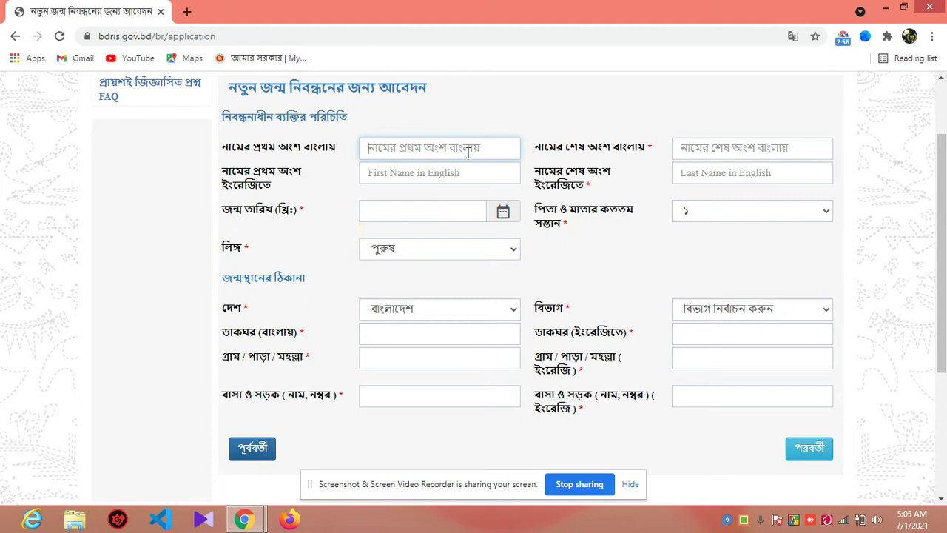
key("Tab")
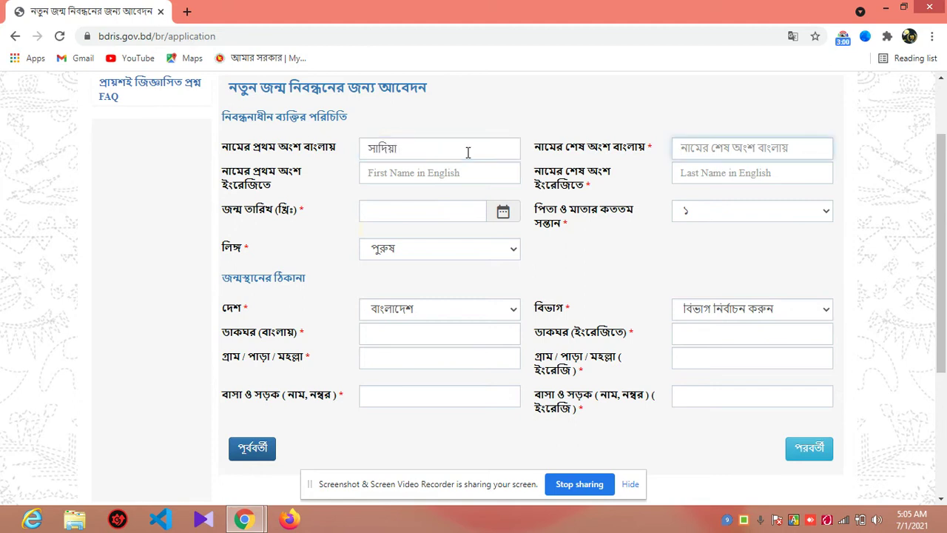
key("Tab")
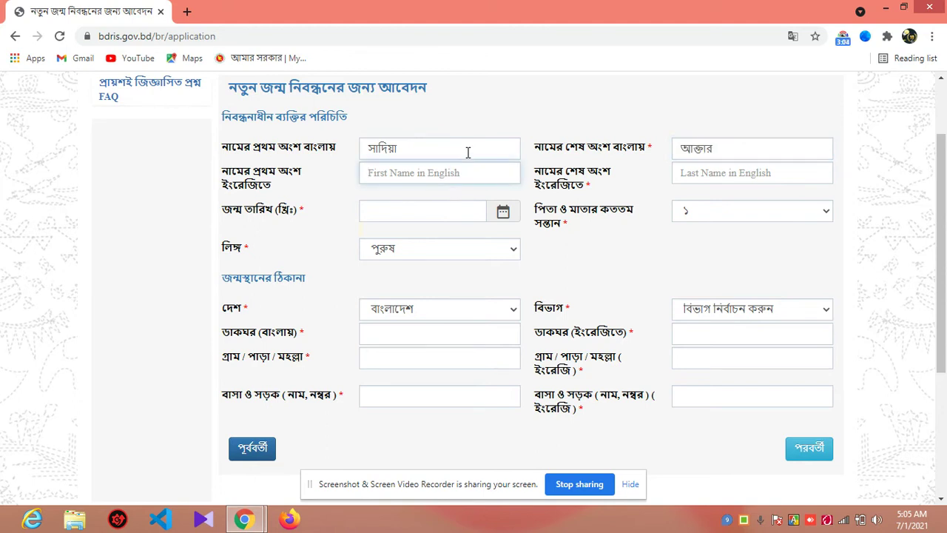
key("Tab")
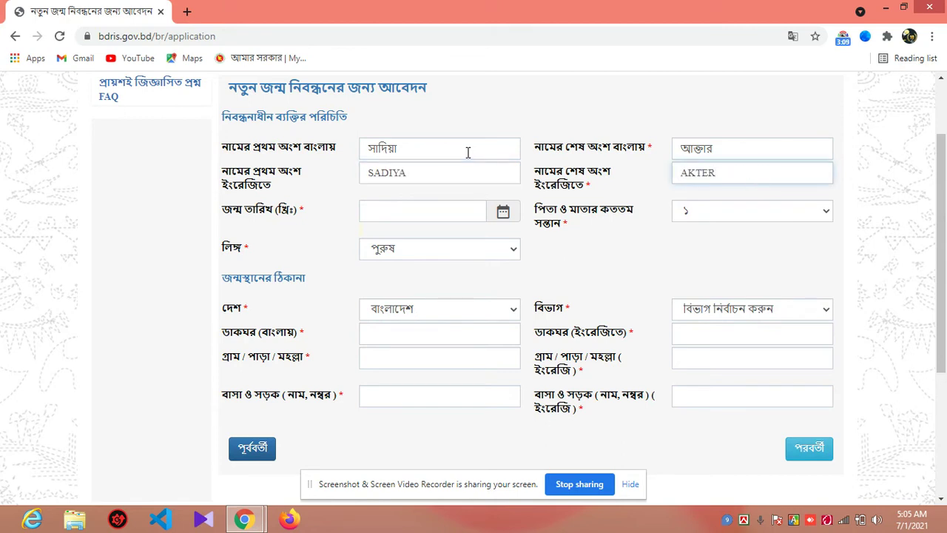
key("Tab")
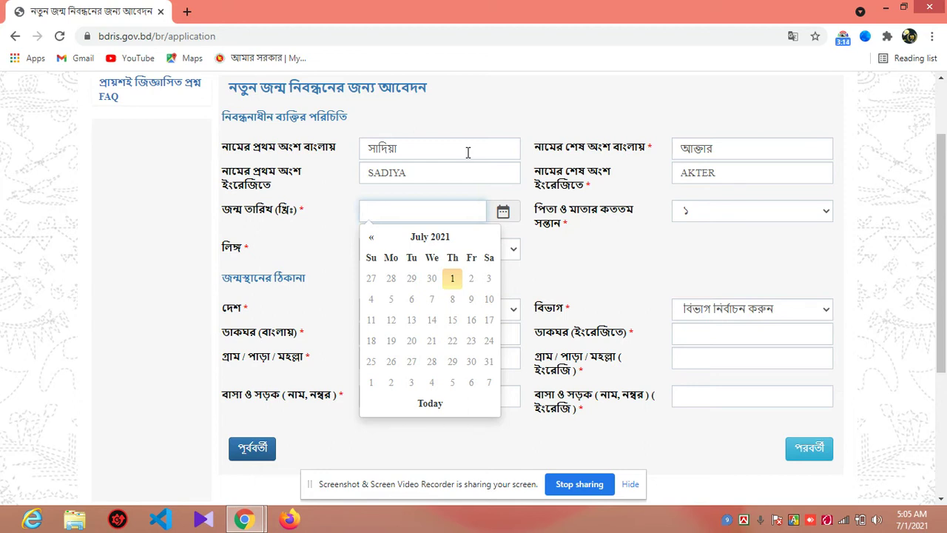
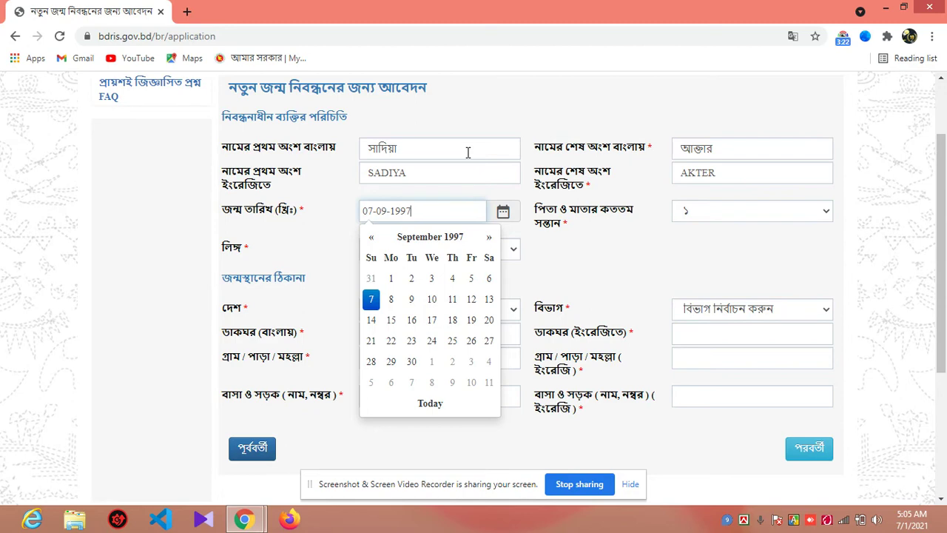
left_click(560, 272)
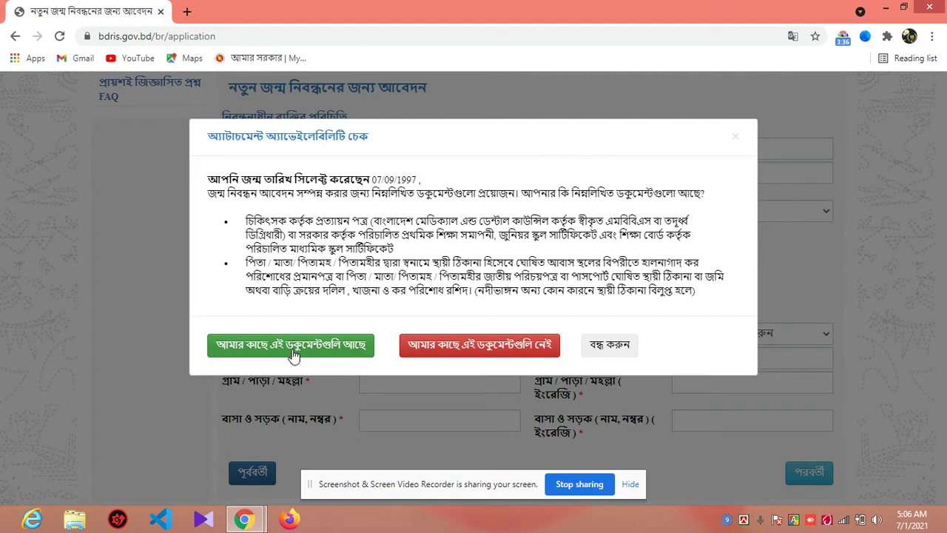
Step: Confirm the documents are available, set sibling birth order to ৩ and gender to মহিলা (female)
left_click(295, 345)
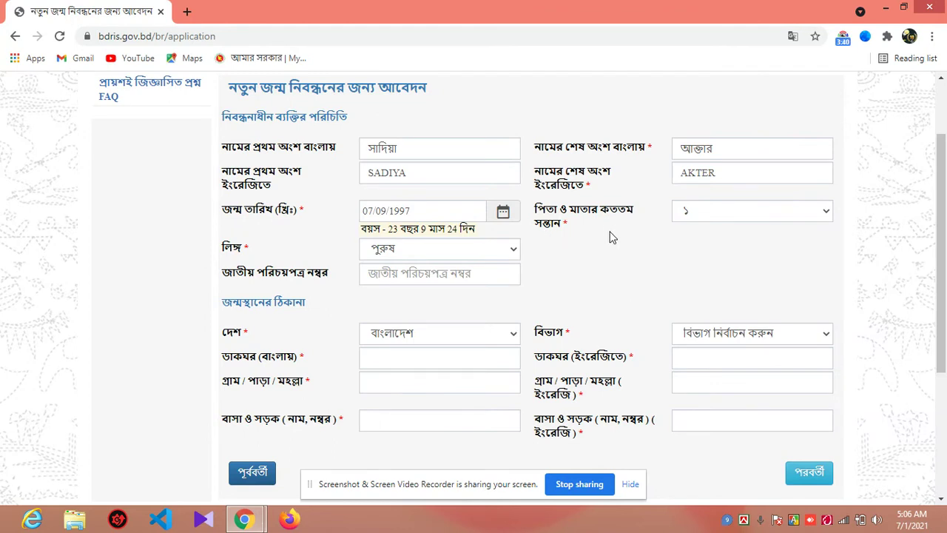
left_click(688, 220)
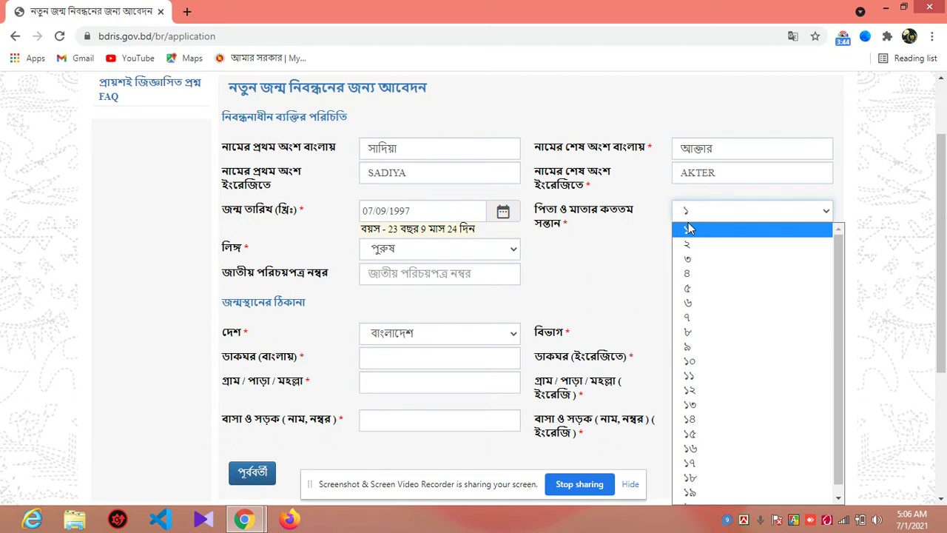
left_click(709, 259)
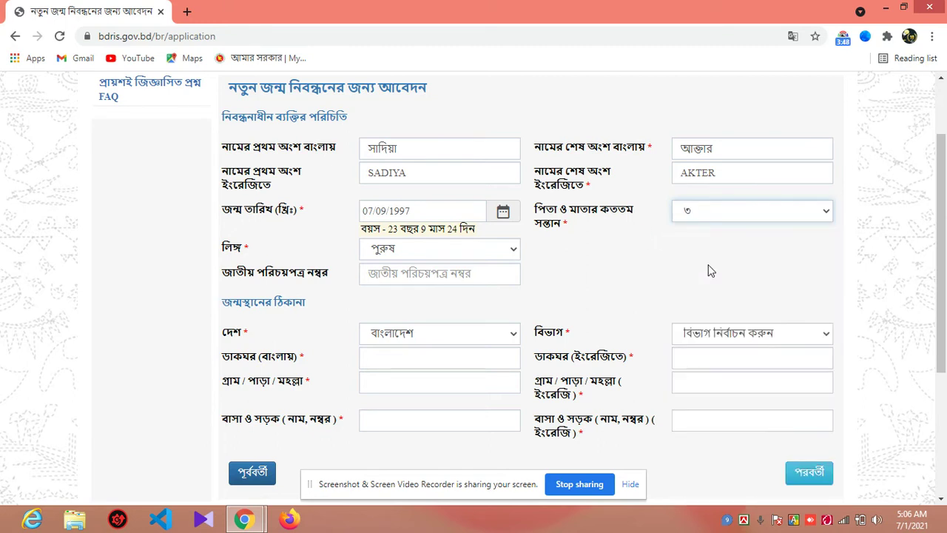
left_click(437, 255)
left_click(419, 281)
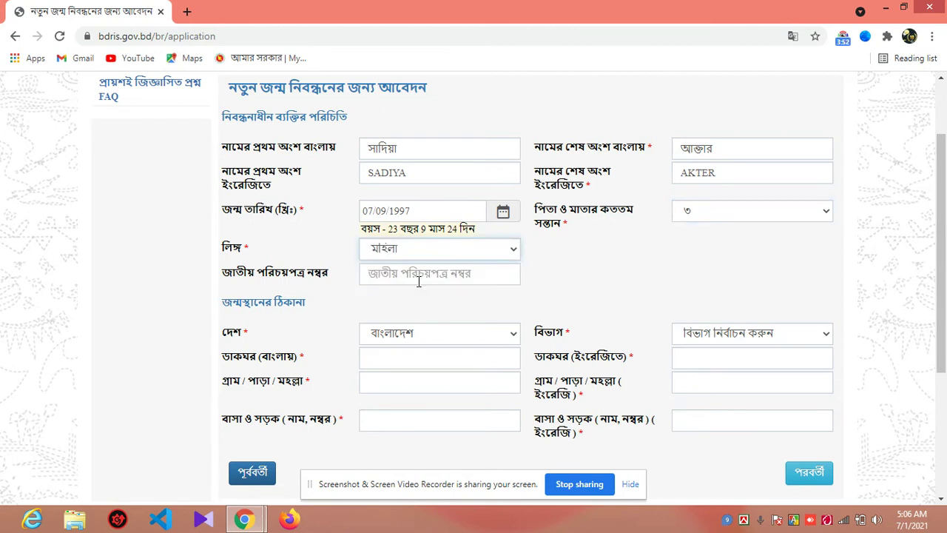
left_click(419, 281)
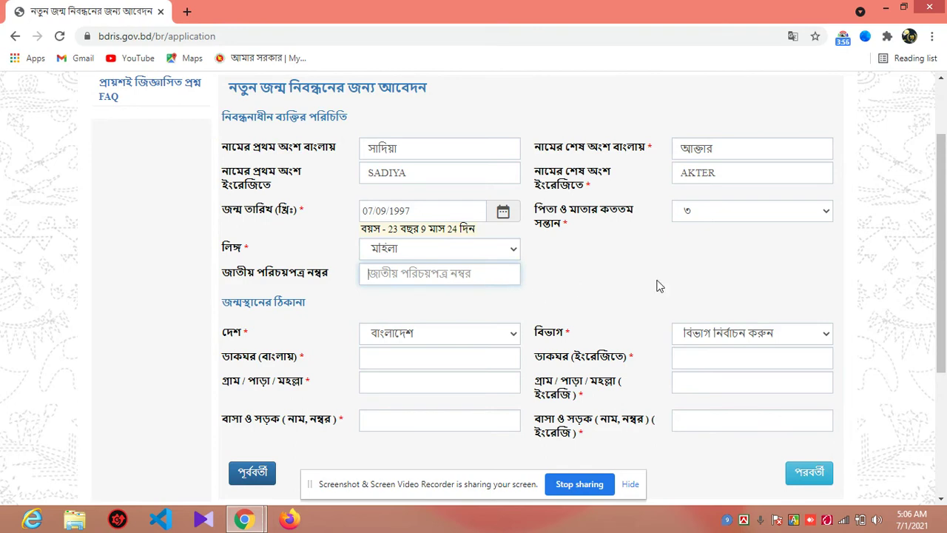
left_click_drag(944, 235, 945, 285)
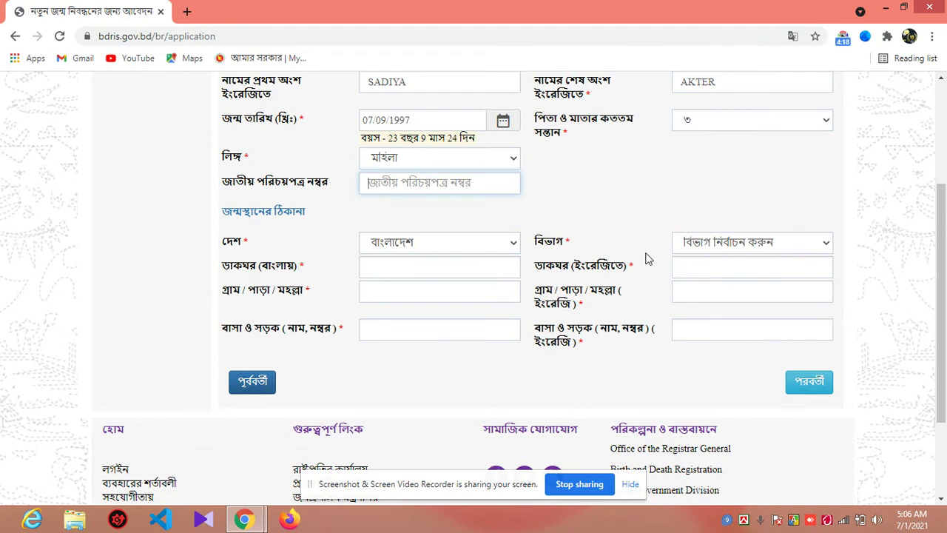
Step: Set the birthplace to চট্টগ্রাম বিভাগ, চট্টগ্রাম district and চট্টগ্রাম সিটি কর্পোরেশন
left_click(754, 243)
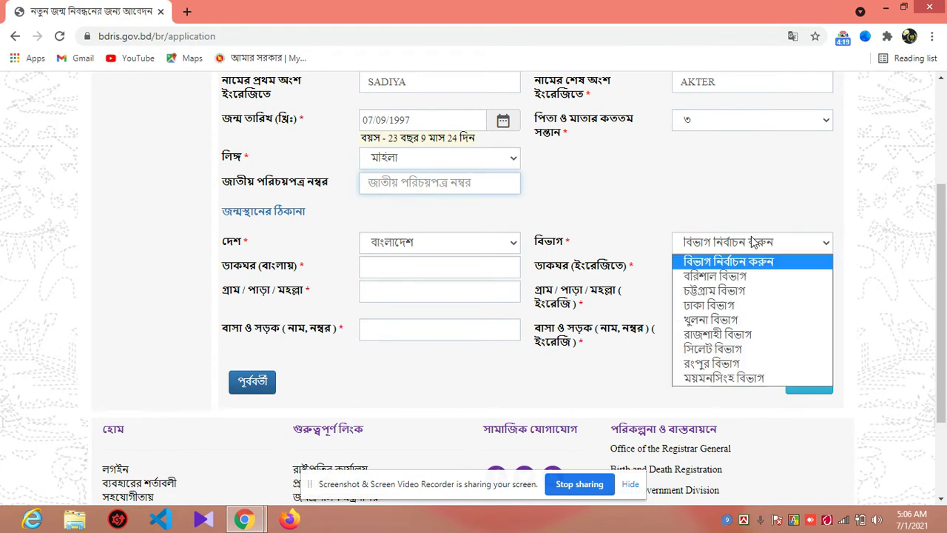
left_click(721, 291)
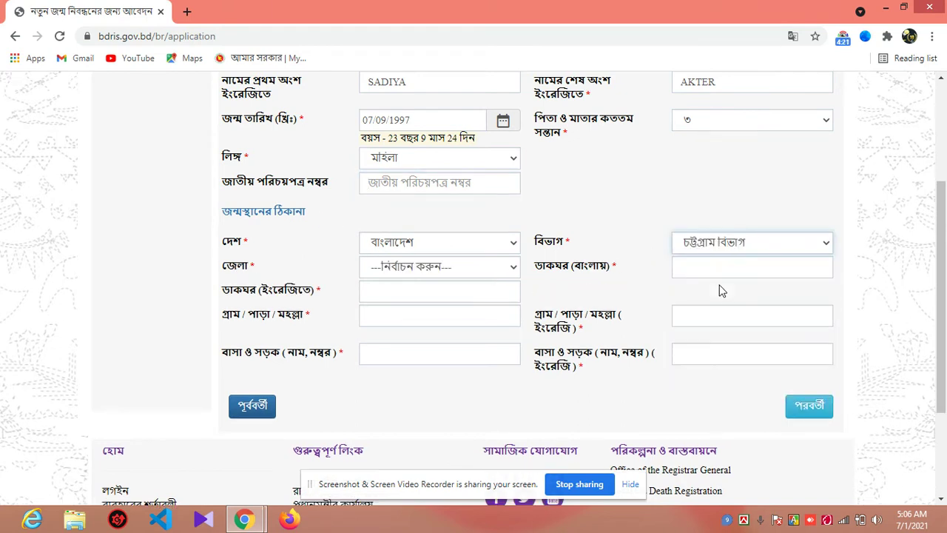
left_click(474, 265)
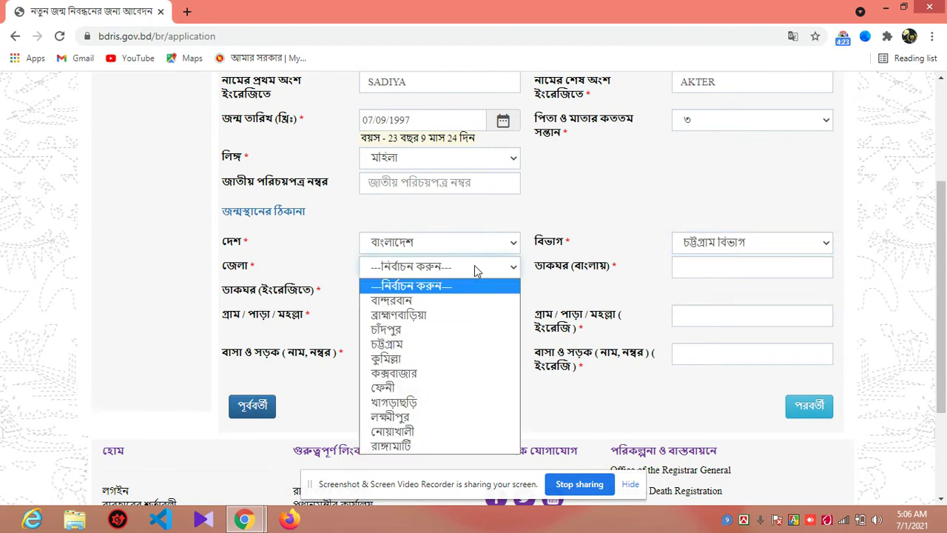
left_click(435, 347)
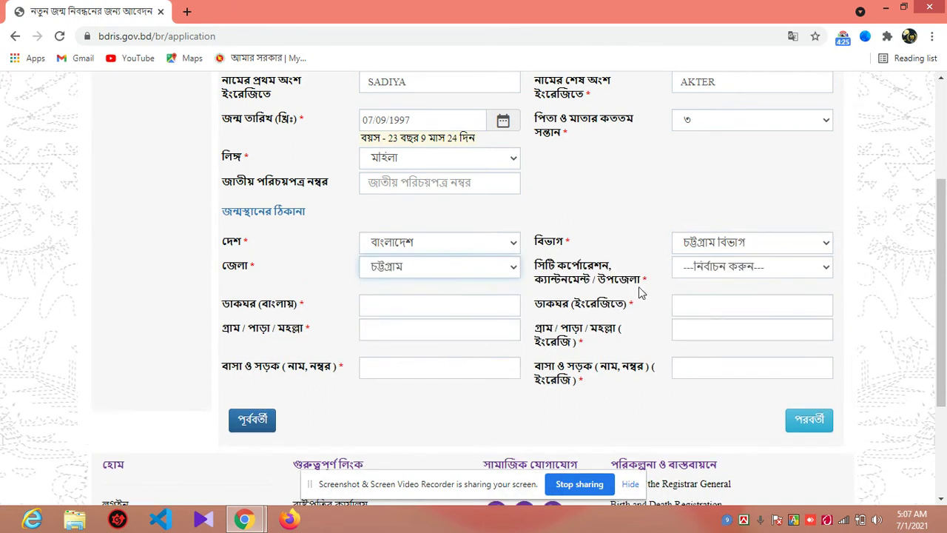
left_click(743, 273)
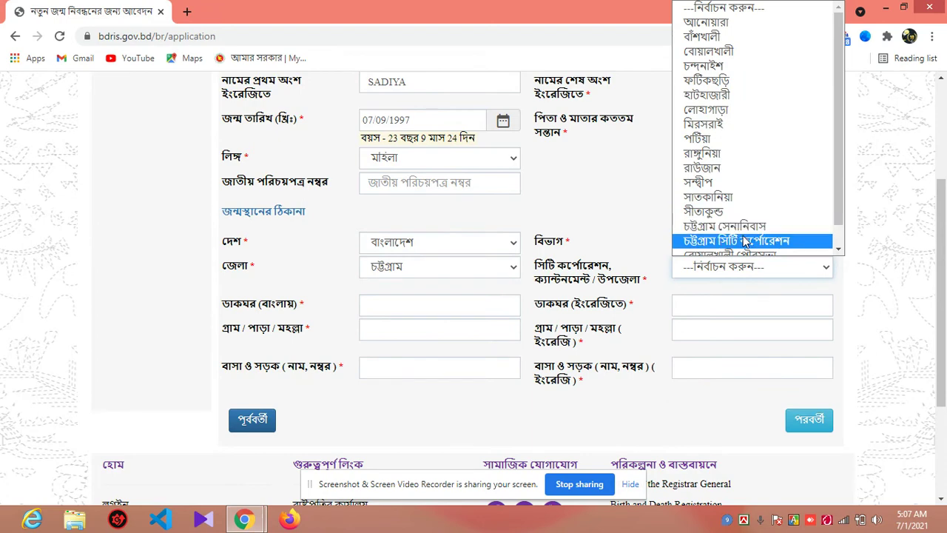
left_click(731, 241)
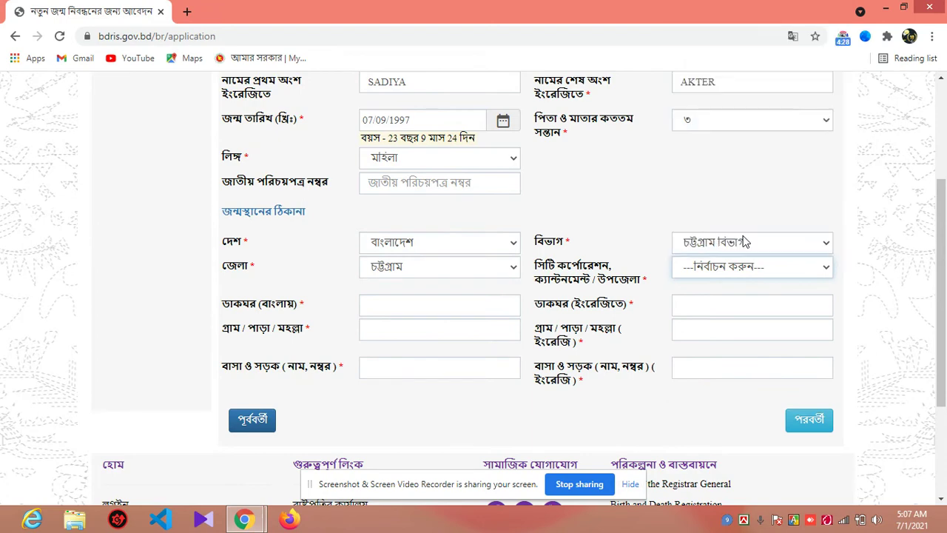
left_click(714, 273)
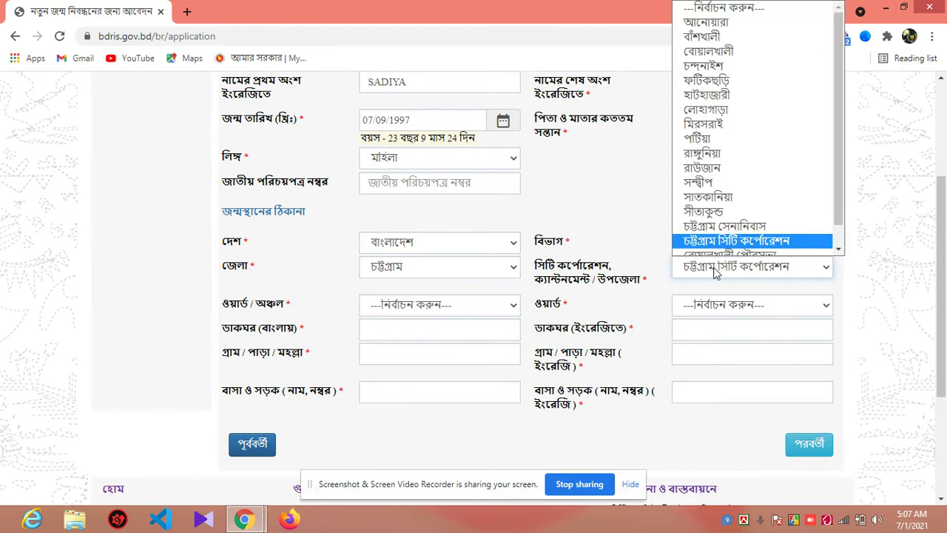
left_click(714, 273)
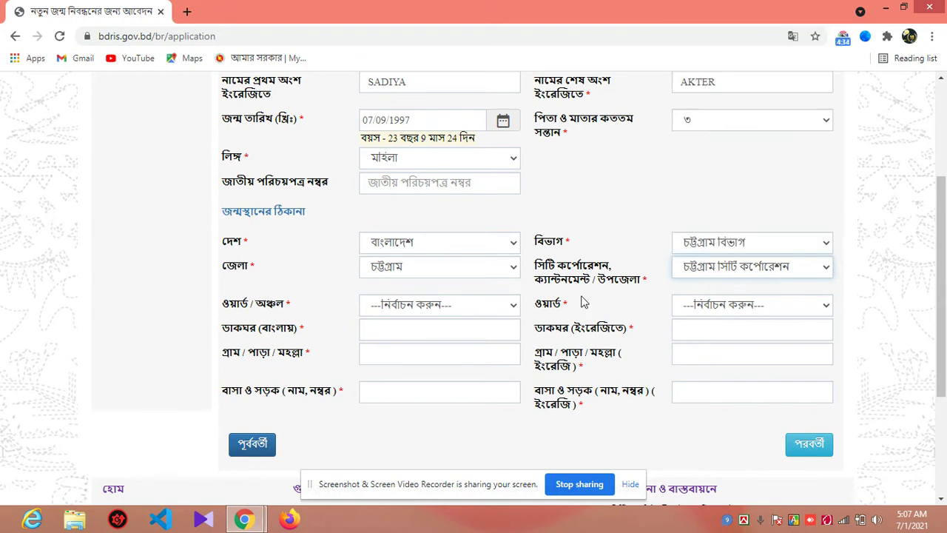
left_click(701, 274)
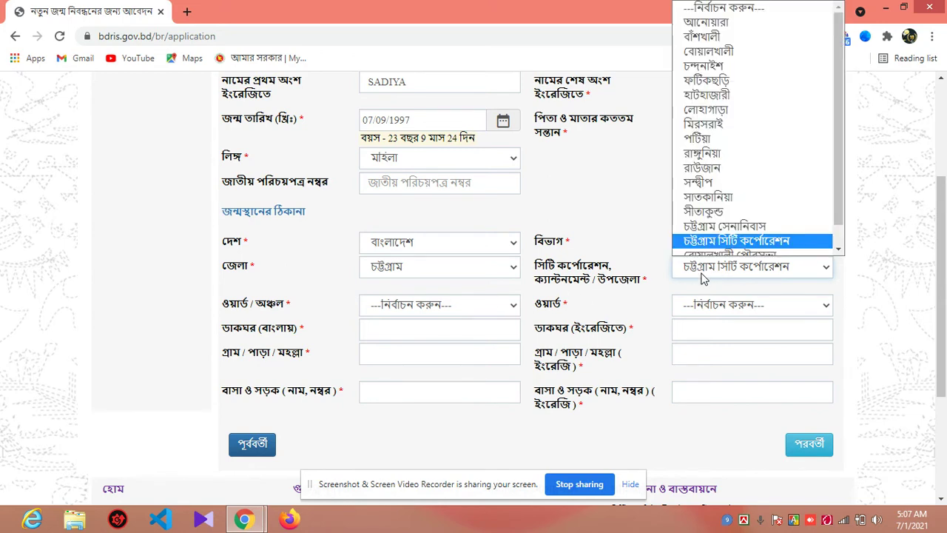
left_click(481, 317)
Step: Choose ওয়ার্ড-০৩ as the ward area and ওয়ার্ড - 3 as the birthplace ward
left_click(481, 311)
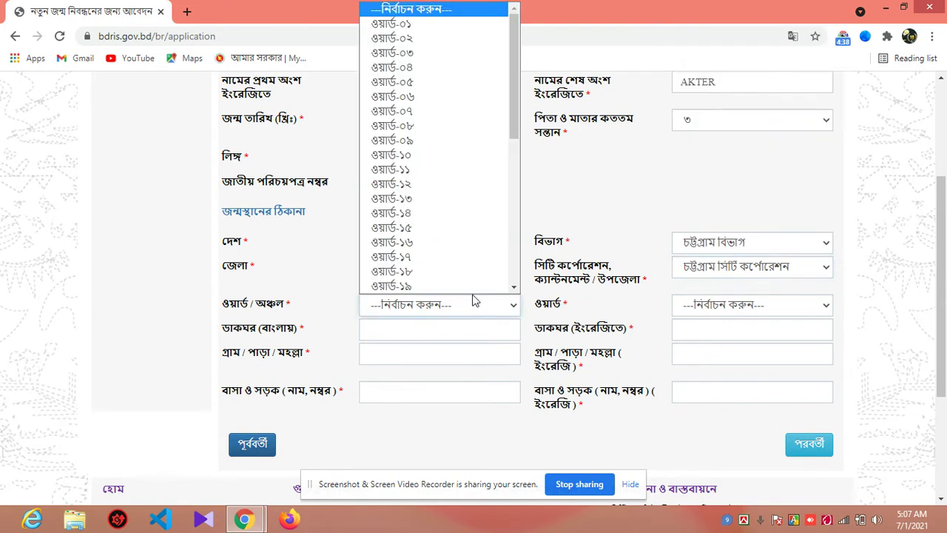
left_click(441, 53)
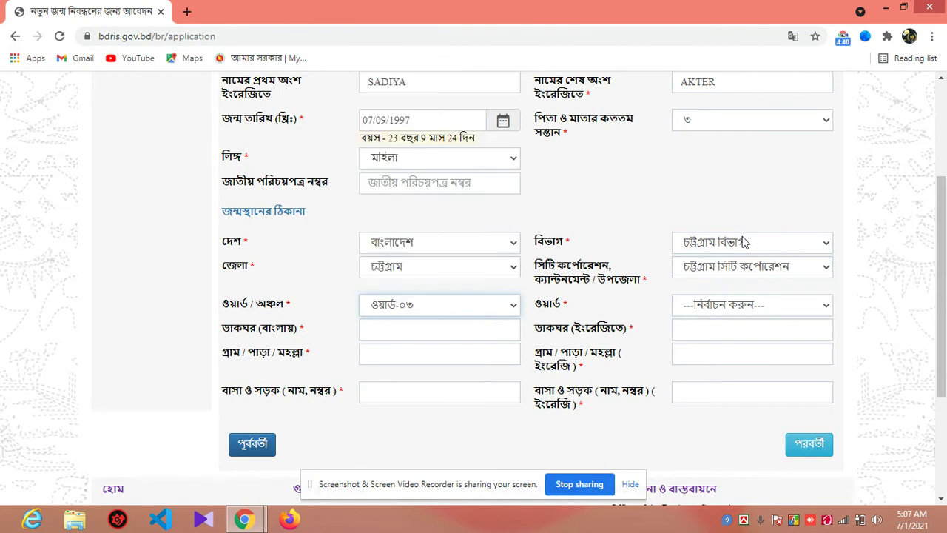
left_click(724, 304)
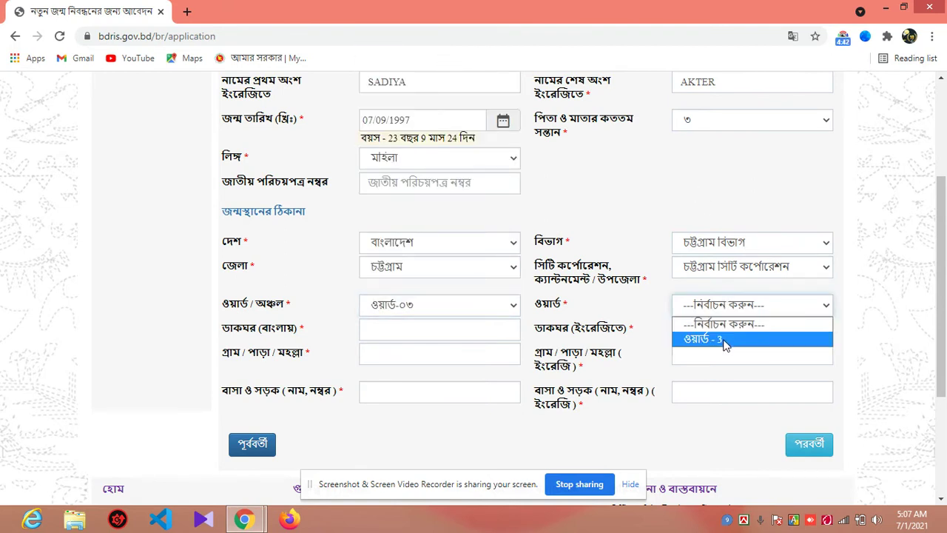
left_click(724, 338)
left_click(493, 322)
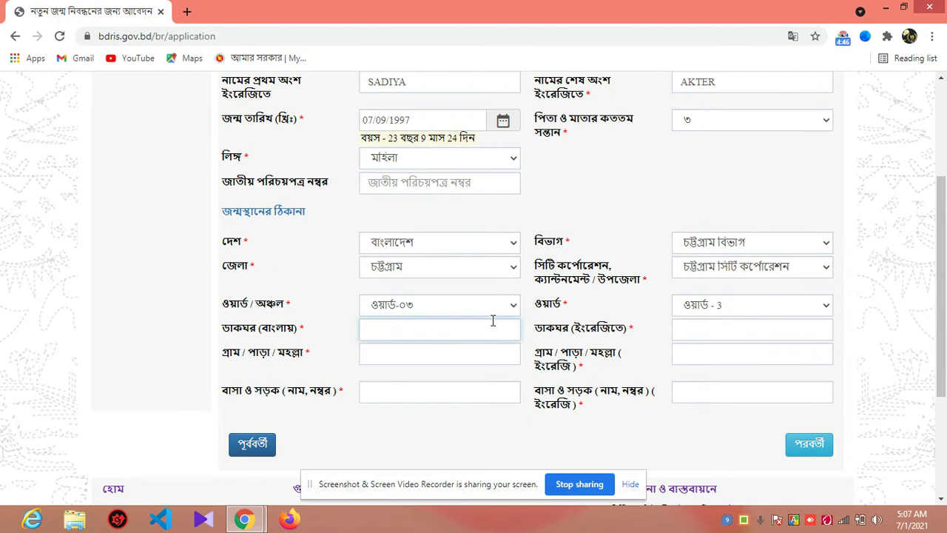
Step: Enter the birthplace post office with postal code in both Bengali and English
type("আমিন জুট মিলস্")
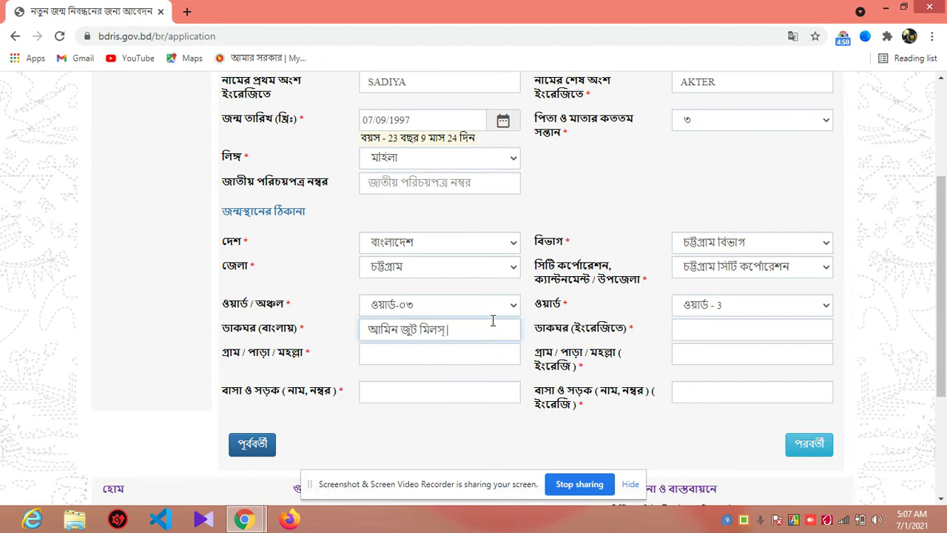
key("Tab")
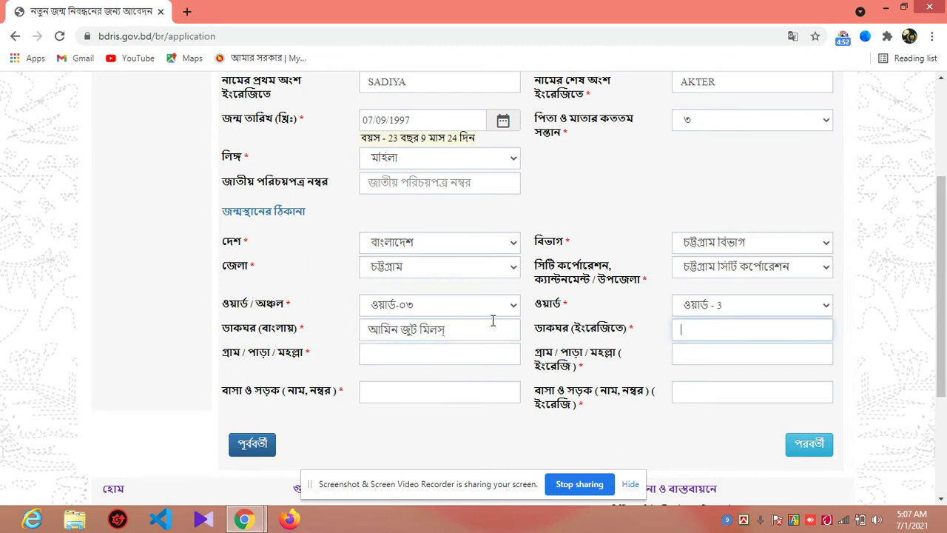
left_click(481, 325)
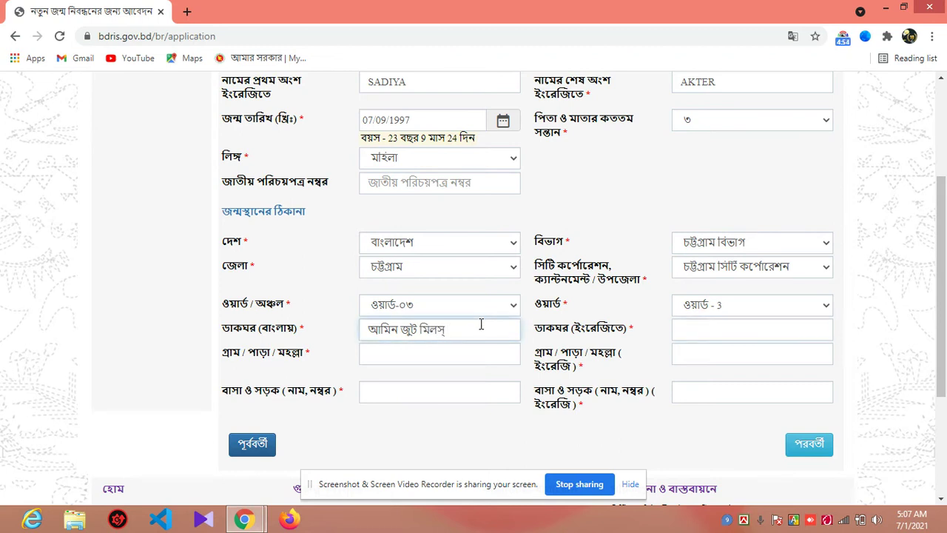
key("F12")
type("-৪২১১")
left_click(744, 329)
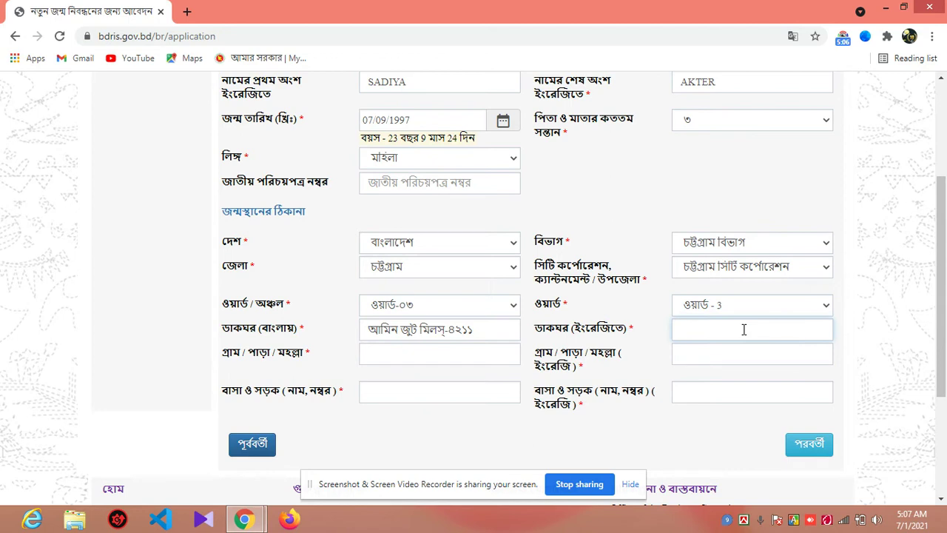
type("Amin Jute Mills-4211")
Step: Enter the birthplace village and house/road details in Bengali and English
left_click(482, 358)
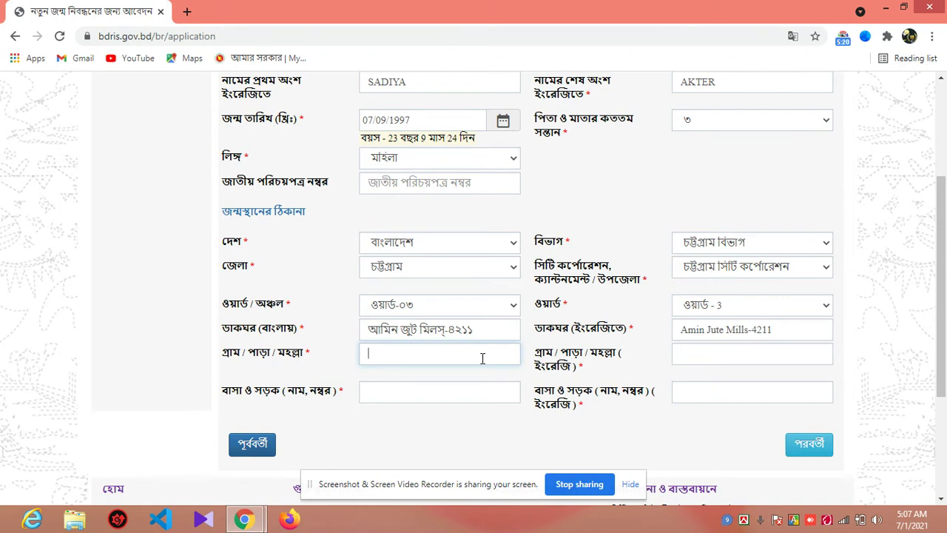
type("i")
type("হা")
type("জী পাড়া")
key("Tab")
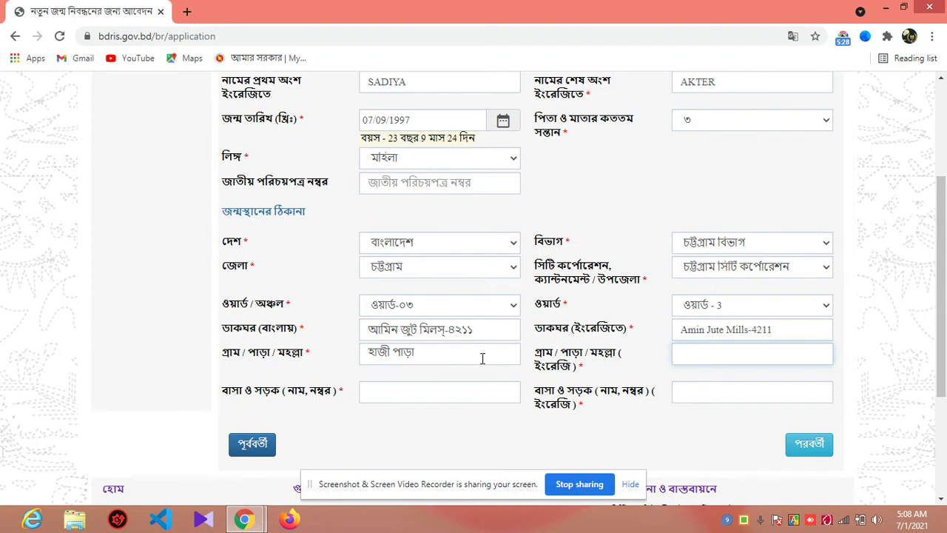
key("Tab")
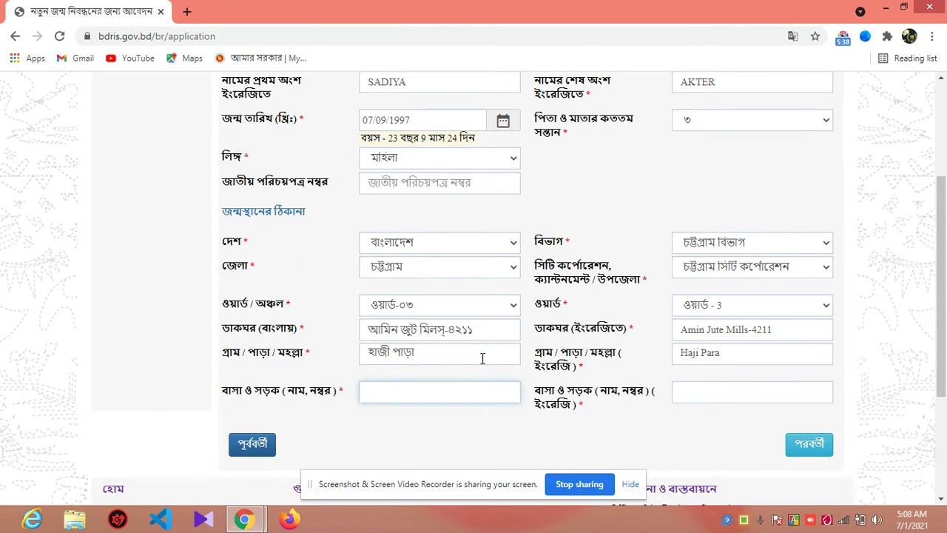
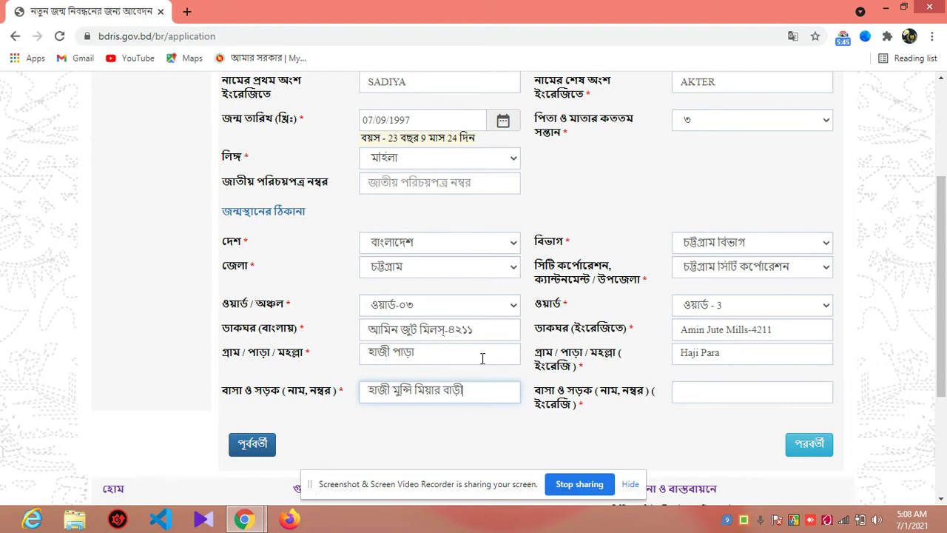
key("Tab")
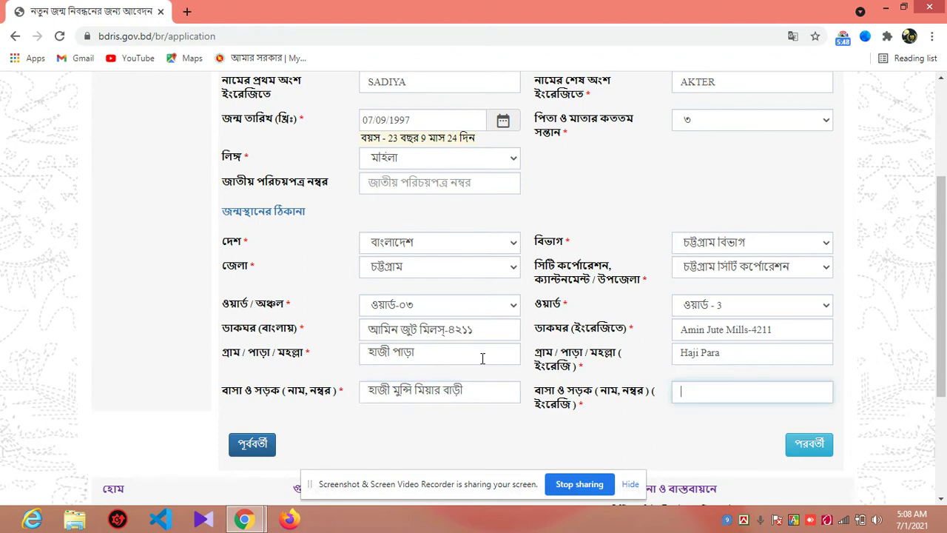
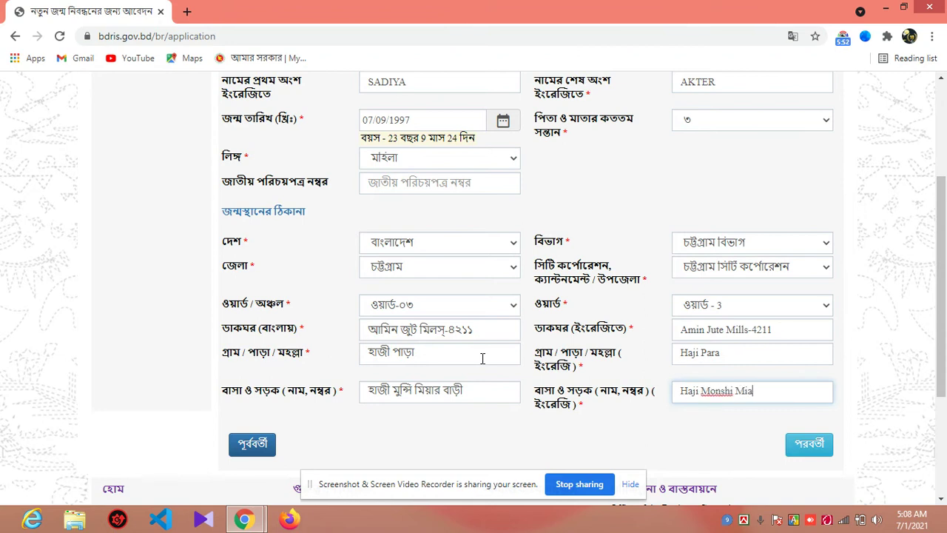
Step: Continue to the parents' information section and scroll to the top of the form
left_click(802, 448)
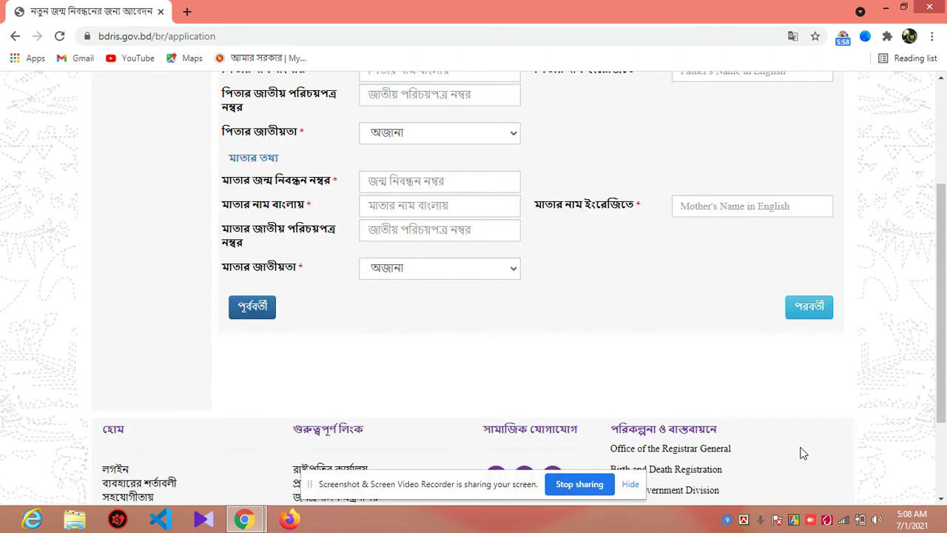
left_click_drag(945, 322, 945, 264)
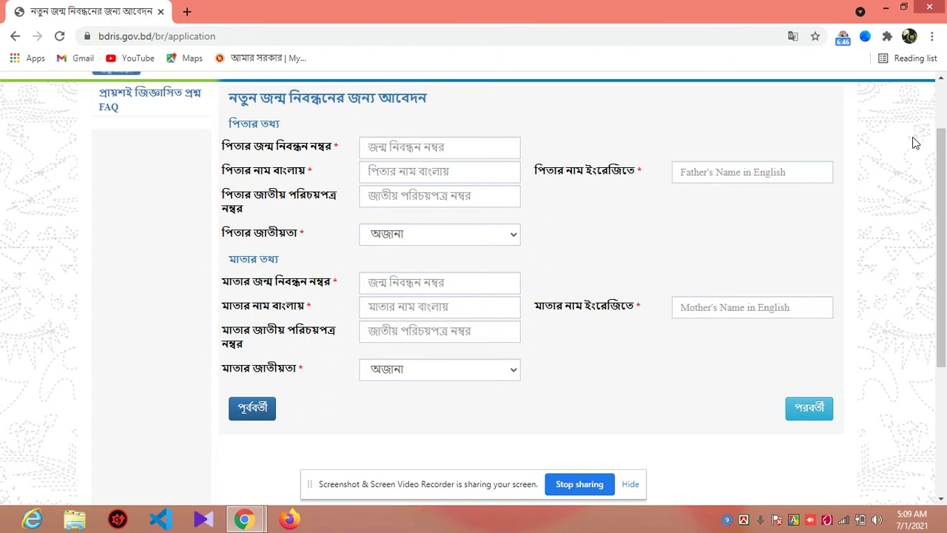
mouse_move(943, 6)
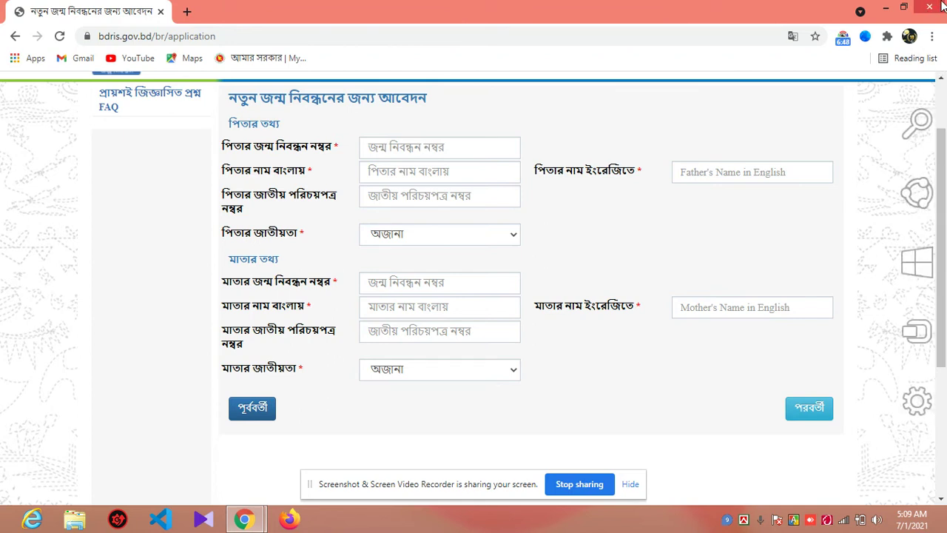
Step: Enter the father's name in Bengali and English and set his nationality to বাংলাদেশী
left_click(423, 168)
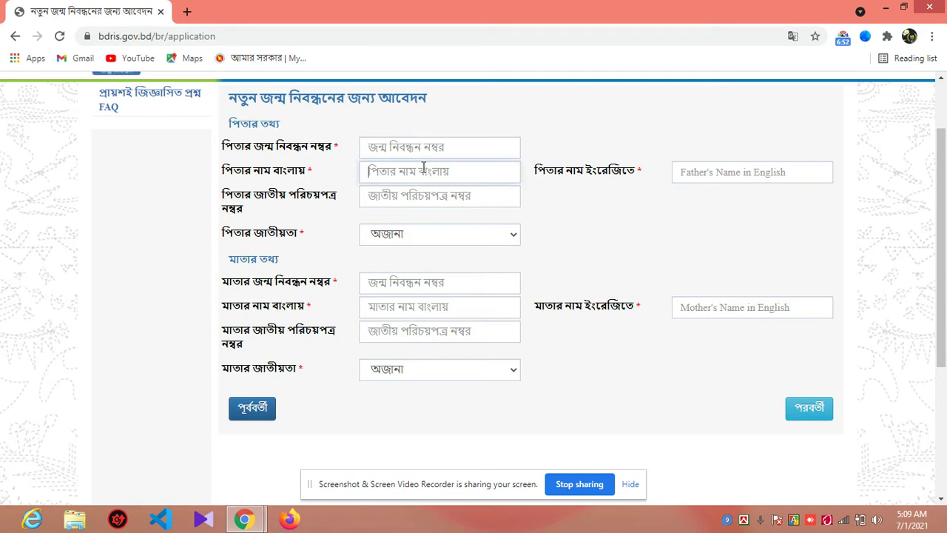
left_click(423, 195)
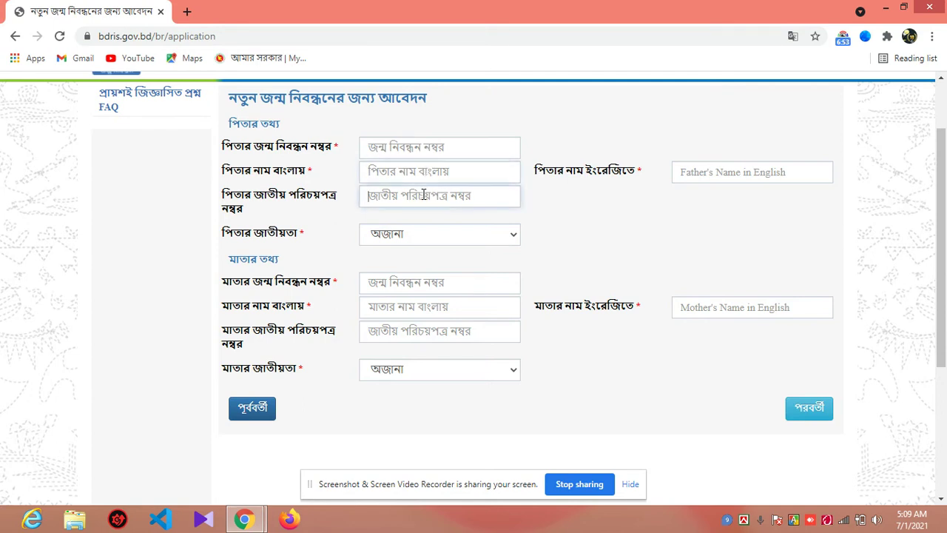
left_click(684, 170)
left_click(421, 173)
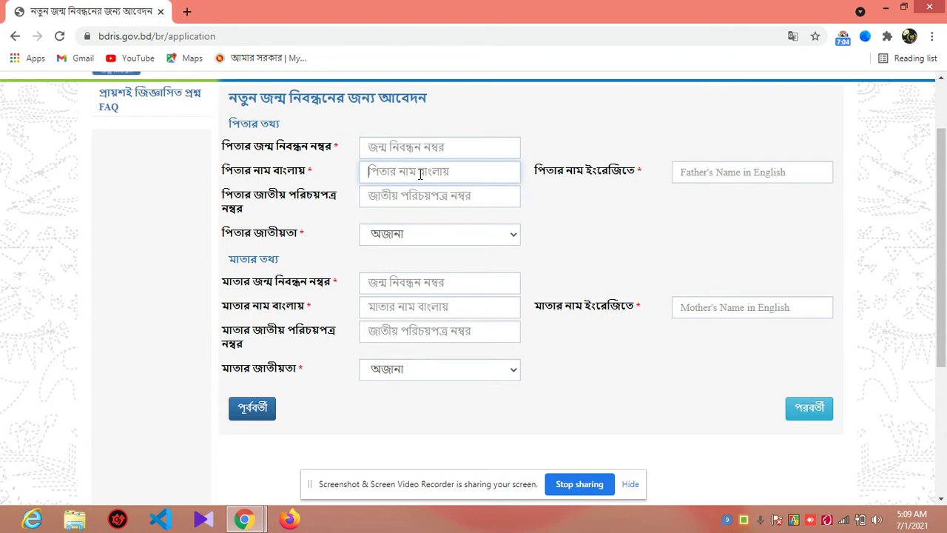
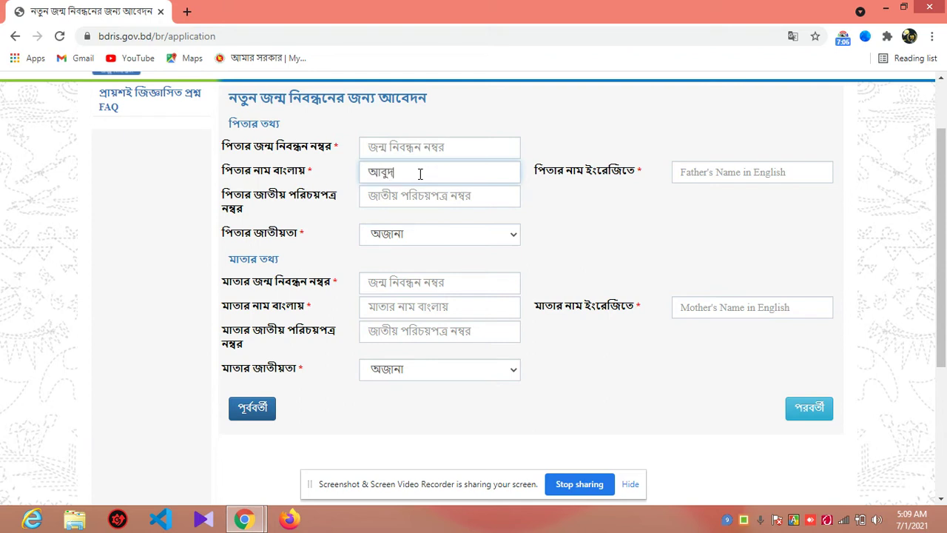
key("Tab")
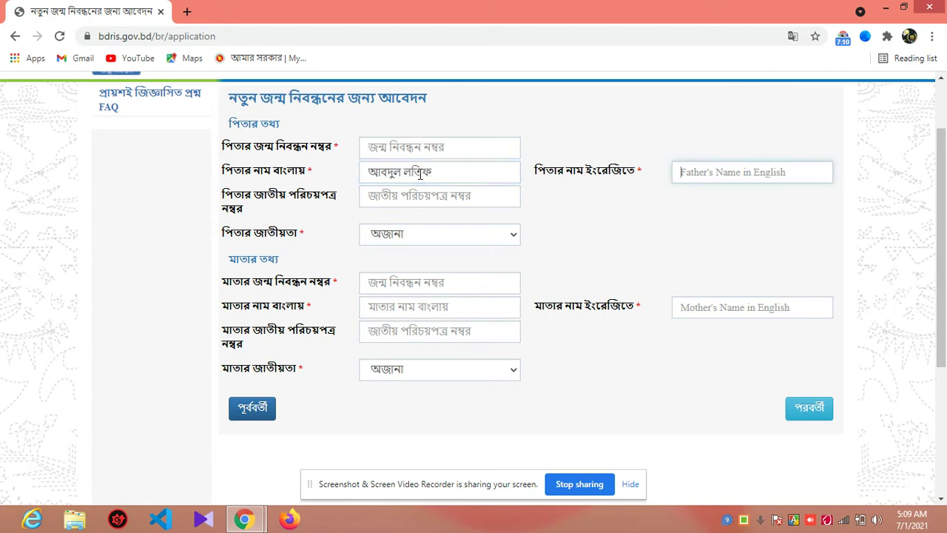
type("Ab")
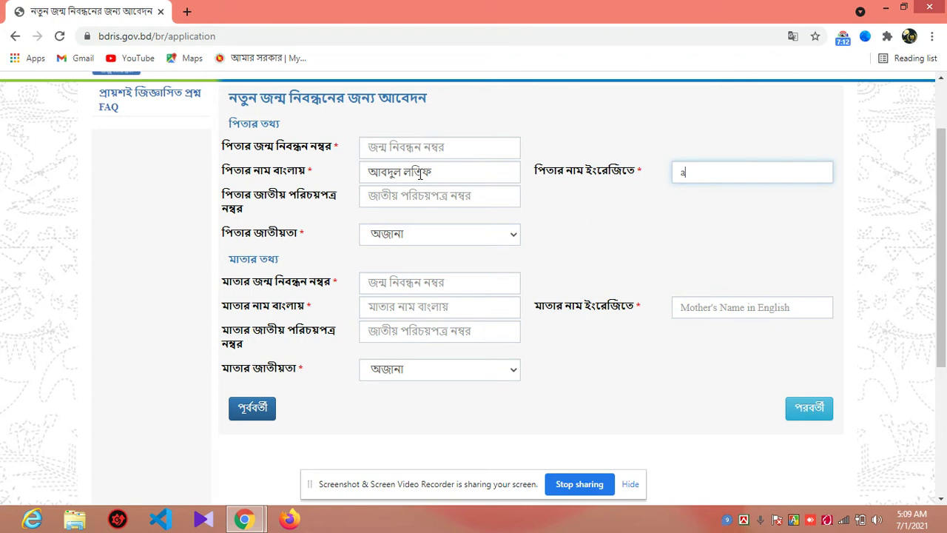
key("BackSpace")
key("BackSpace")
key("Tab")
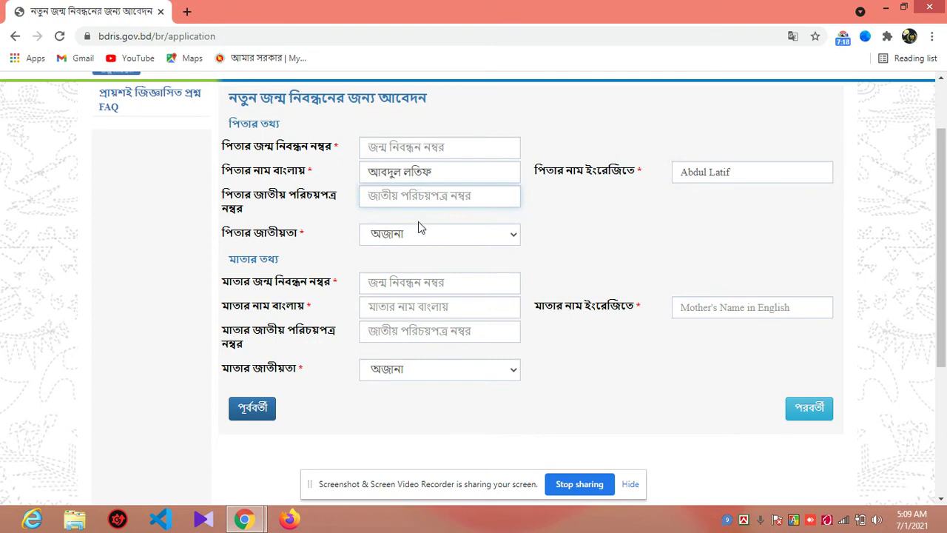
left_click(418, 222)
left_click(418, 236)
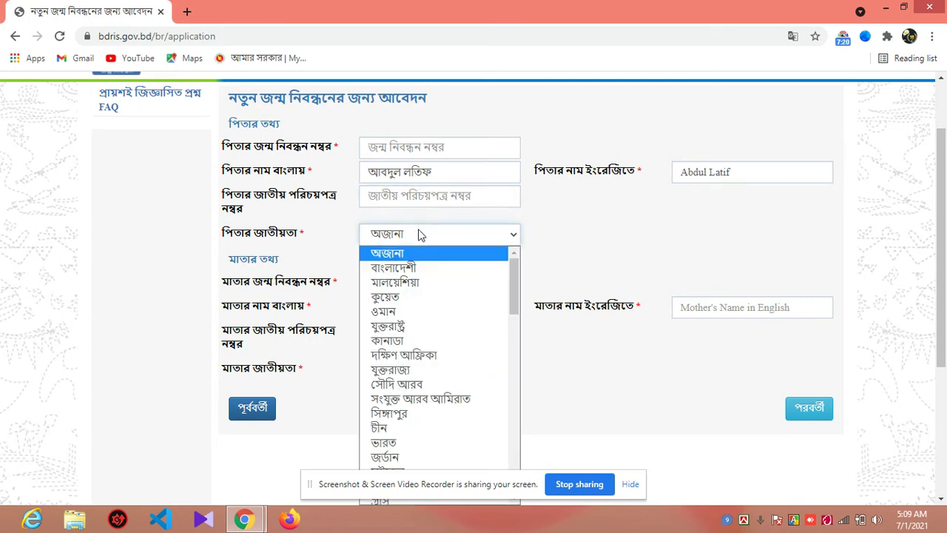
left_click(414, 268)
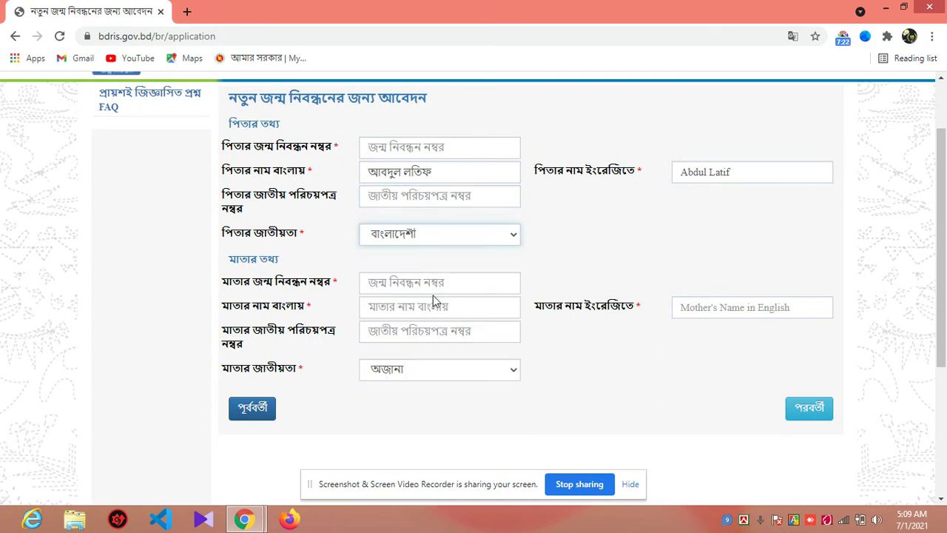
Step: Enter the mother's name in both scripts, set her nationality to বাংলাদেশী, and continue
left_click(430, 306)
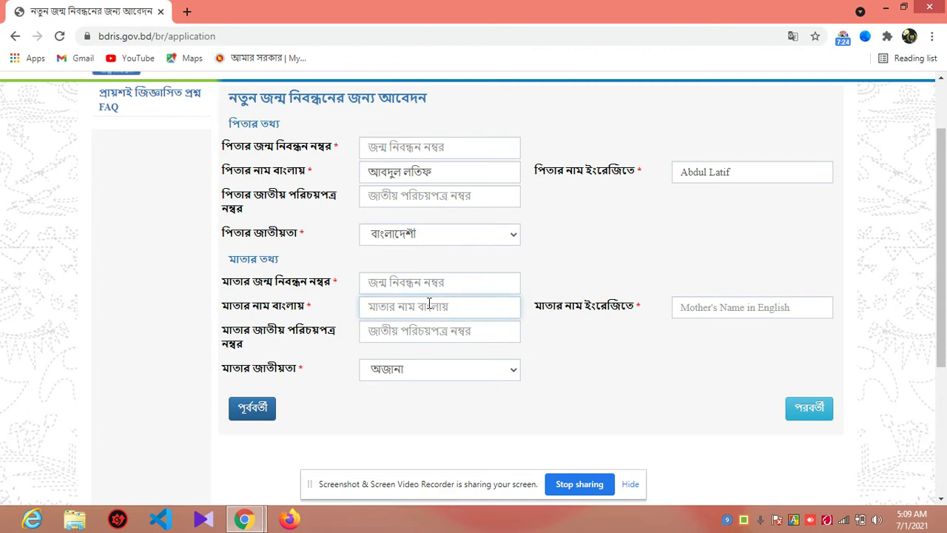
key("Tab")
key("Tab")
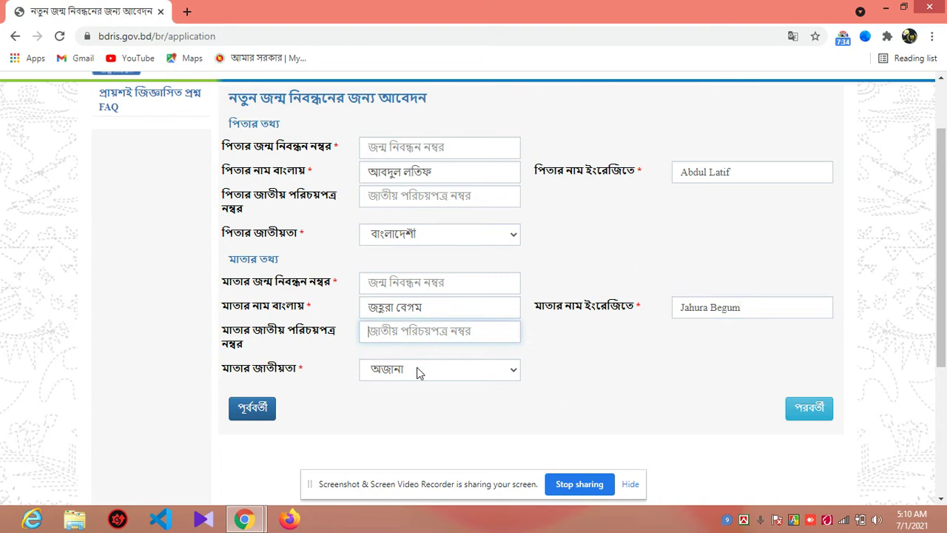
left_click(417, 372)
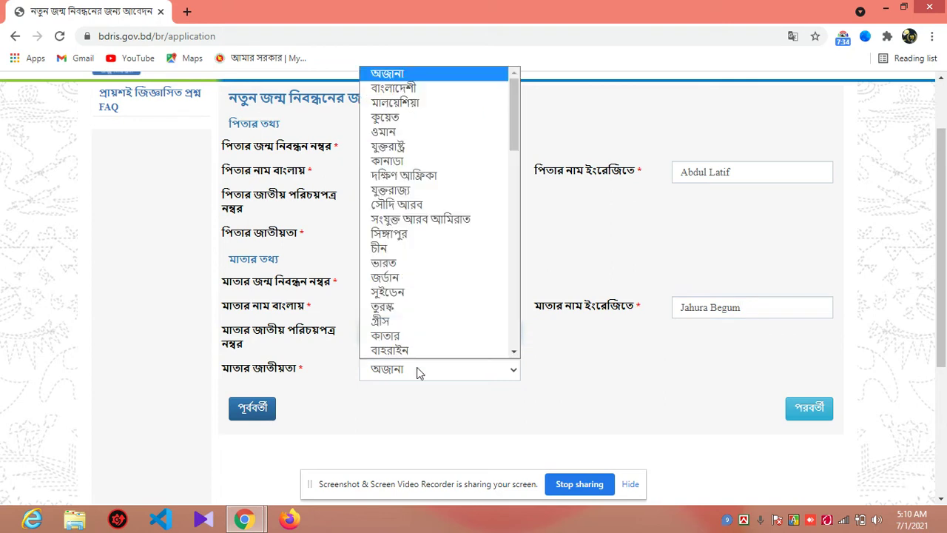
left_click(440, 87)
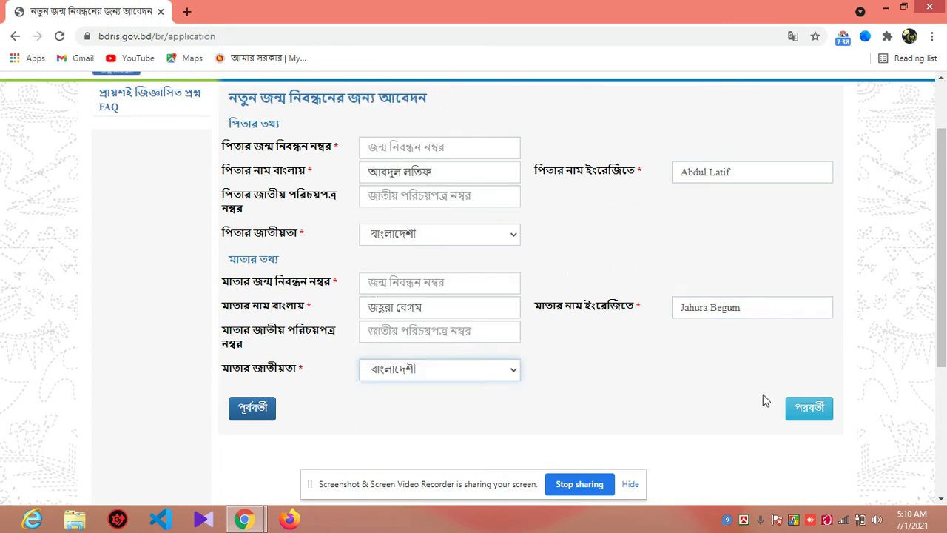
left_click(809, 409)
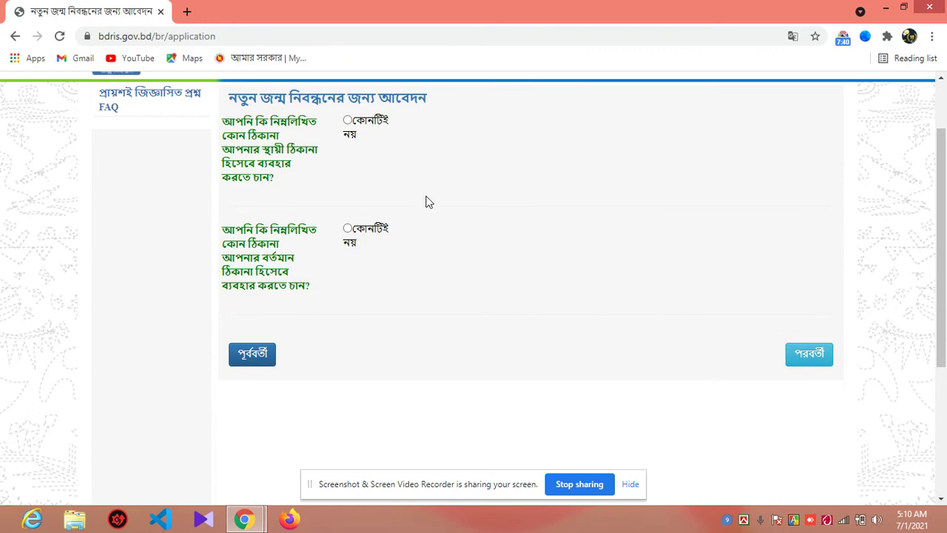
Step: Choose কোনটিই নয় and make the permanent address the same as the birthplace address
left_click(349, 122)
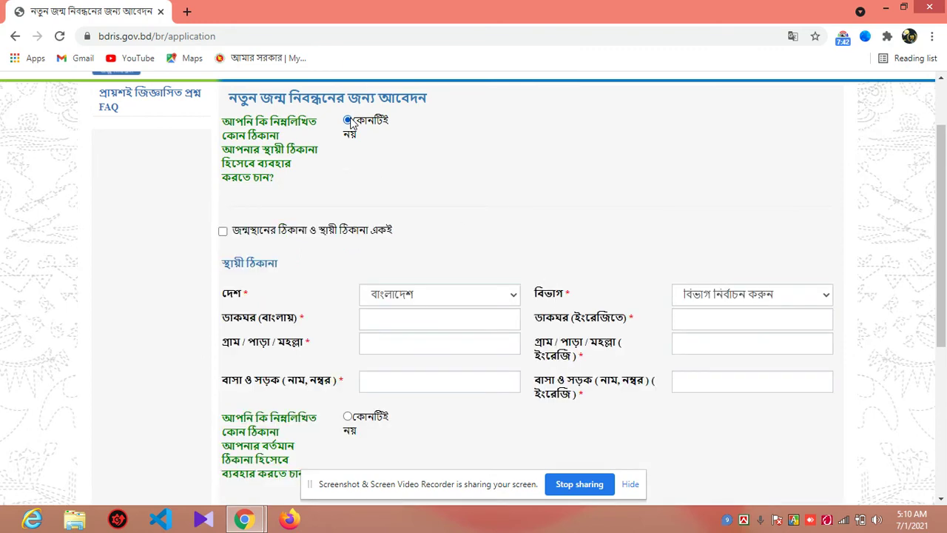
left_click_drag(946, 205, 946, 237)
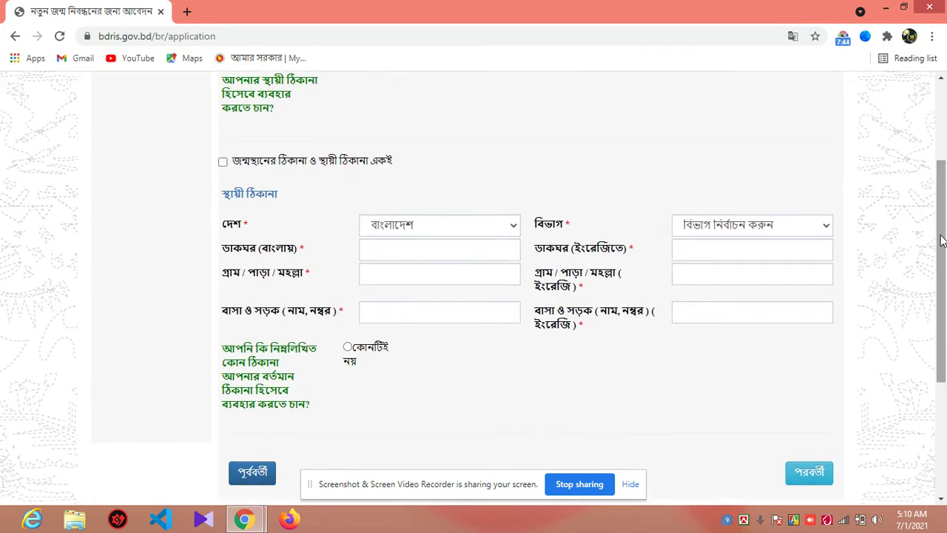
left_click_drag(404, 169, 232, 169)
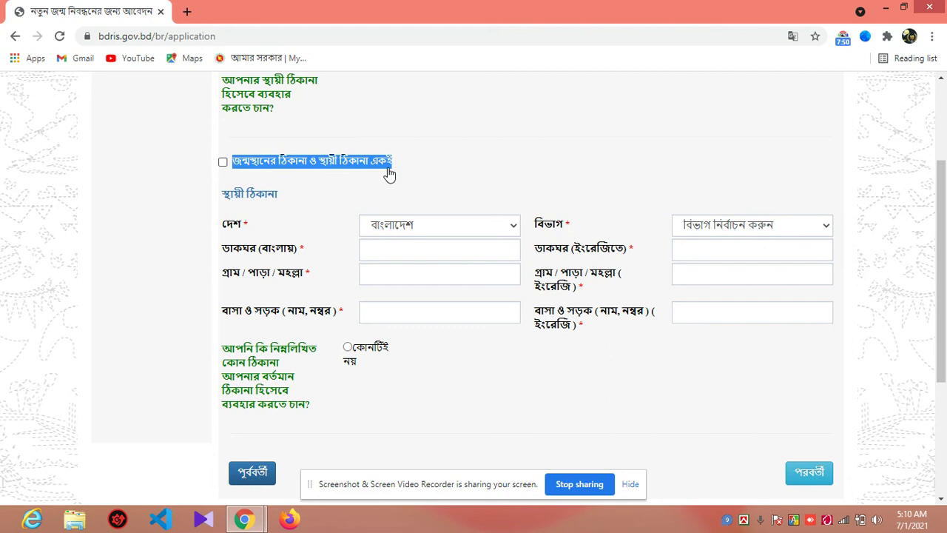
left_click(223, 162)
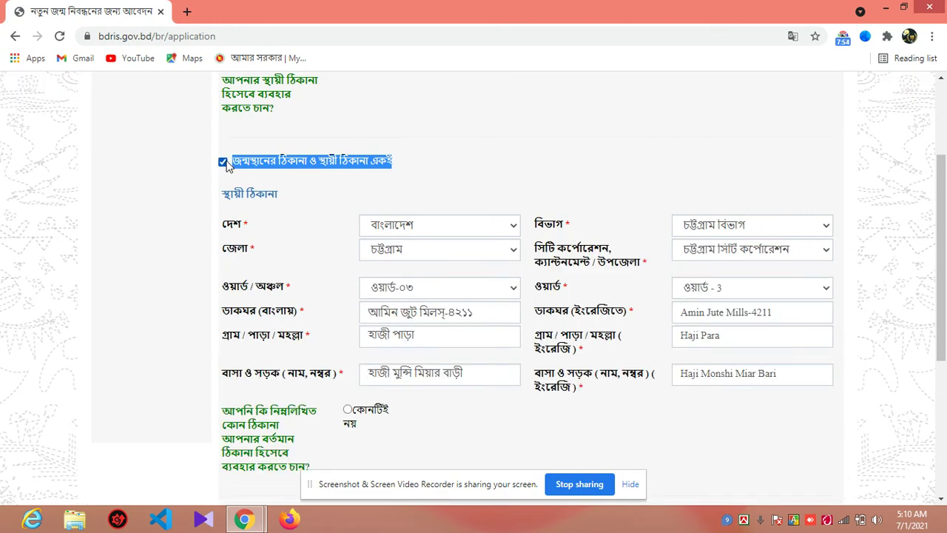
left_click(426, 140)
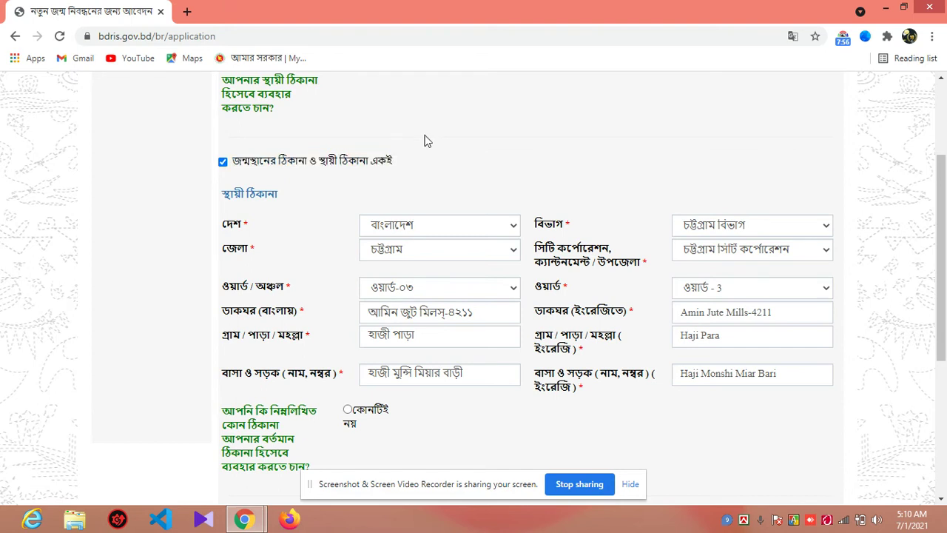
left_click(249, 164)
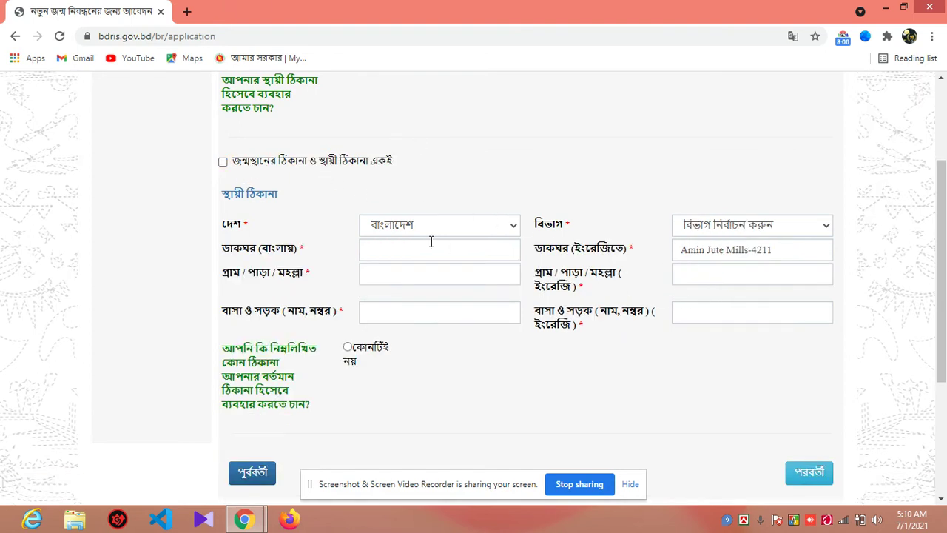
left_click(318, 165)
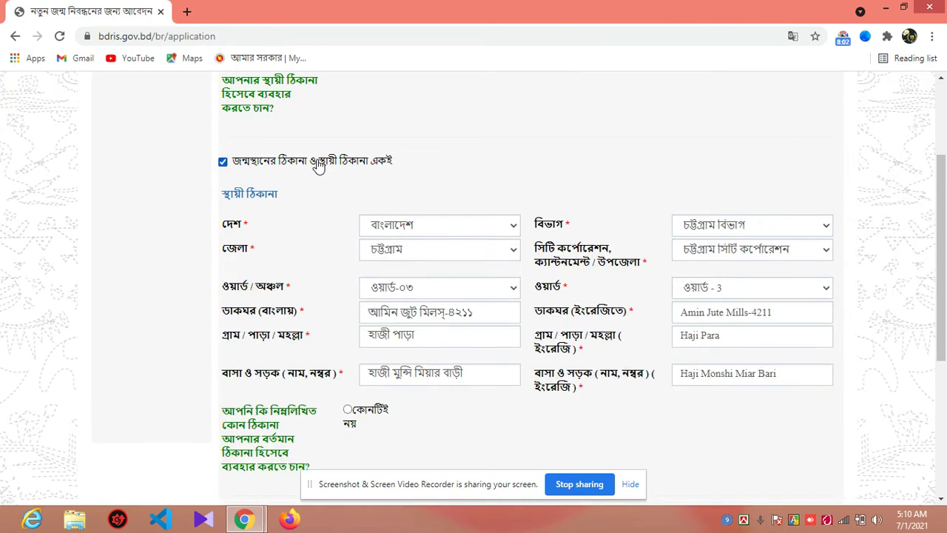
Step: Choose কোনটিই নয় and make the current address the same as the permanent address, then continue
left_click_drag(945, 180, 945, 285)
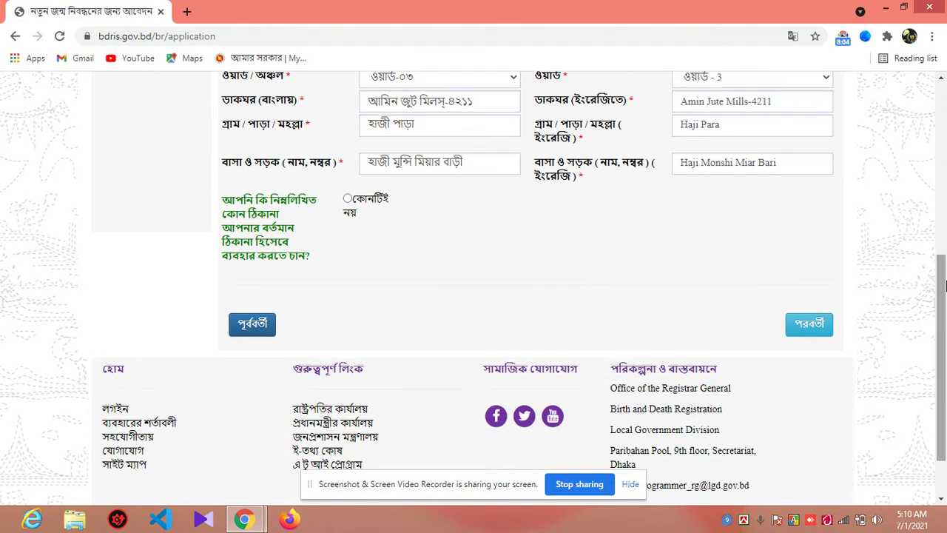
left_click(351, 208)
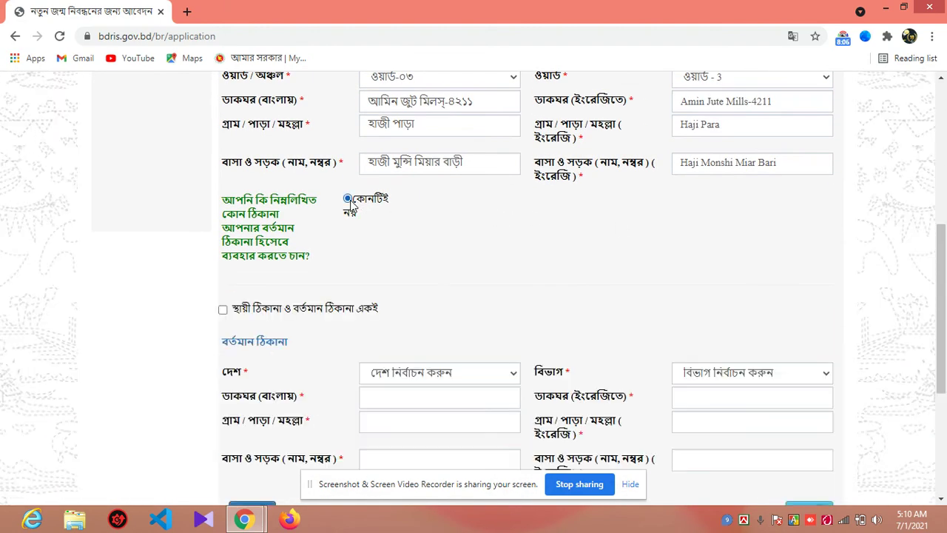
left_click_drag(945, 304, 945, 370)
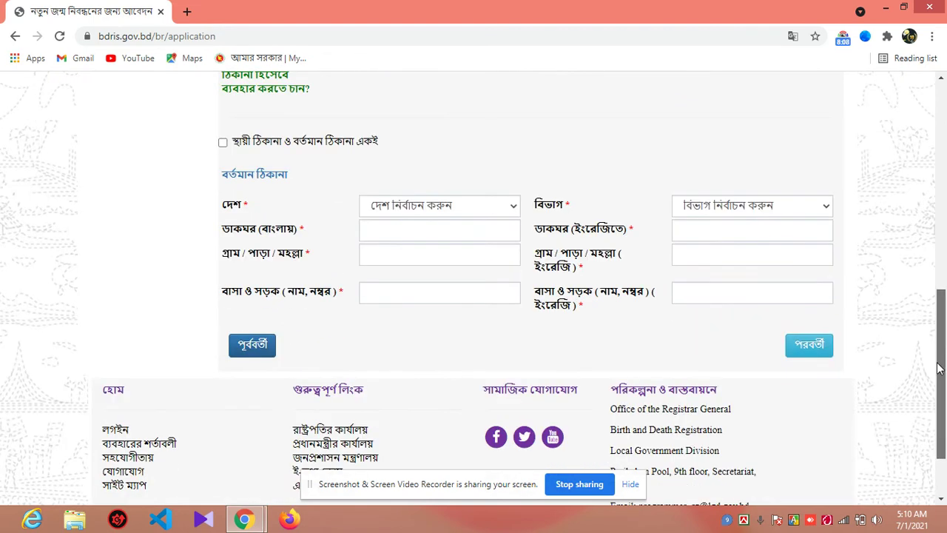
left_click(345, 153)
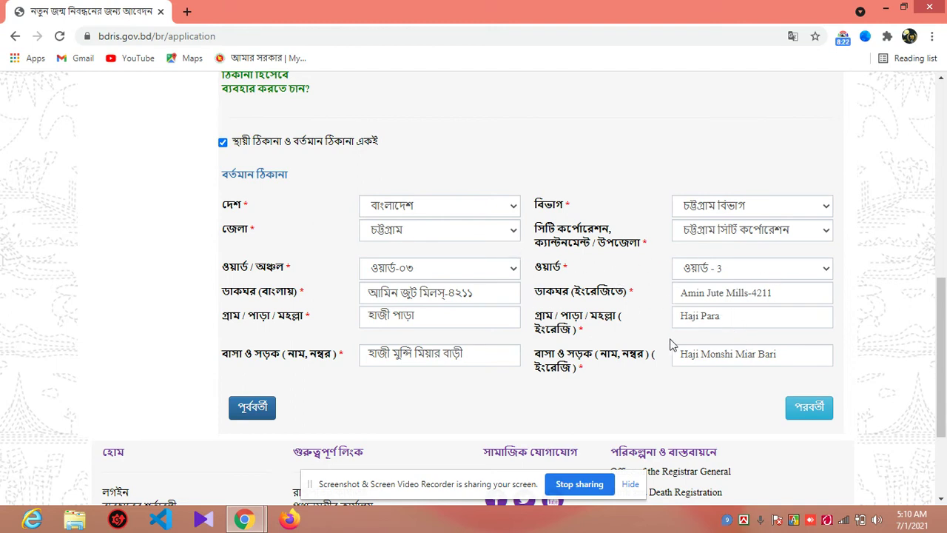
left_click(812, 411)
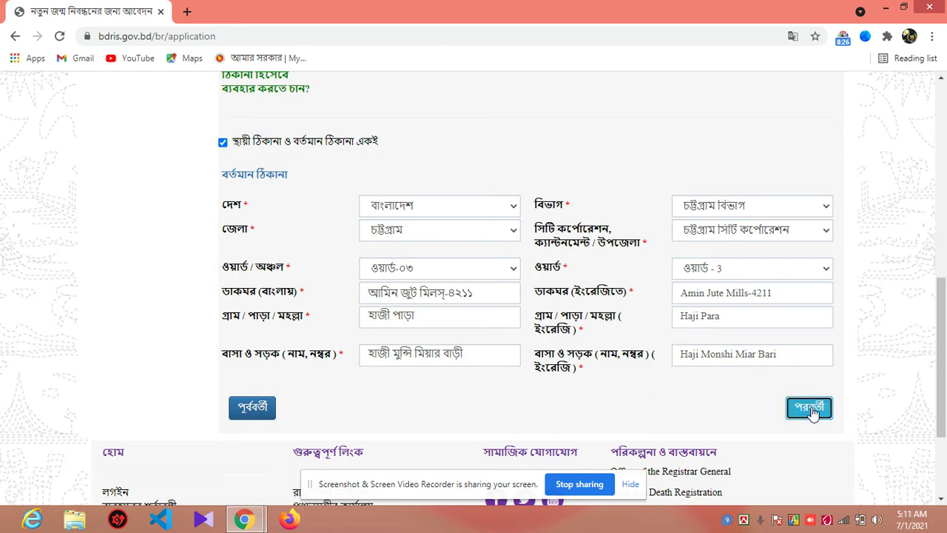
left_click_drag(942, 303, 942, 230)
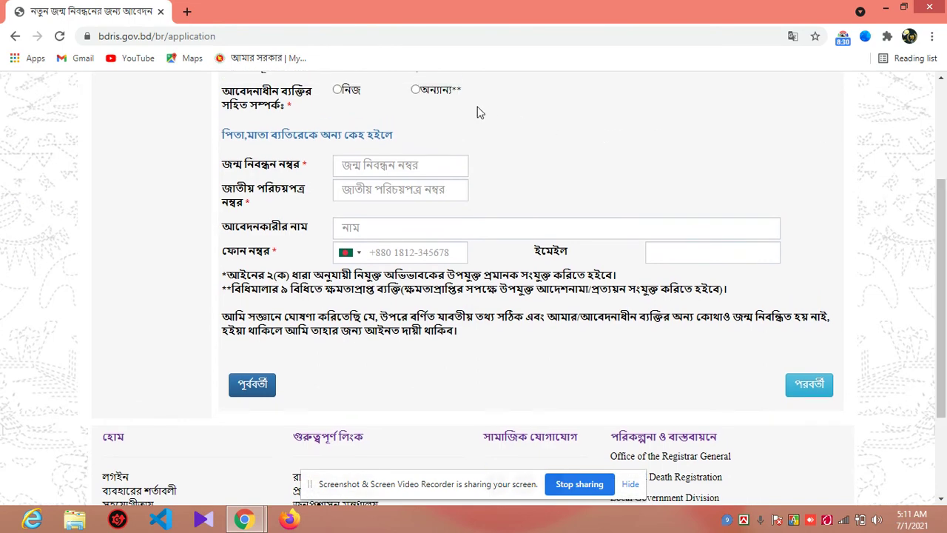
Step: Set the applicant as নিজ (self), enter the applicant's phone number, and proceed to review
left_click_drag(944, 244, 946, 215)
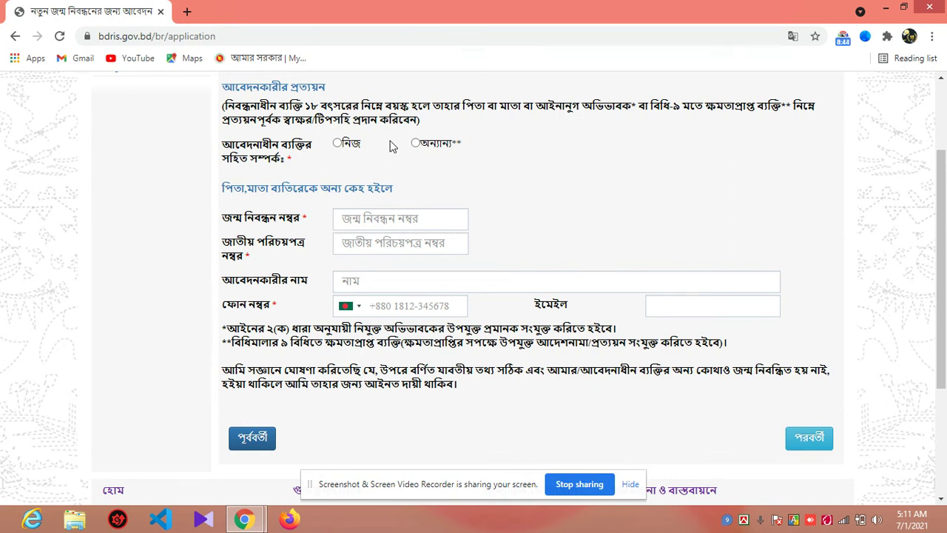
left_click(338, 143)
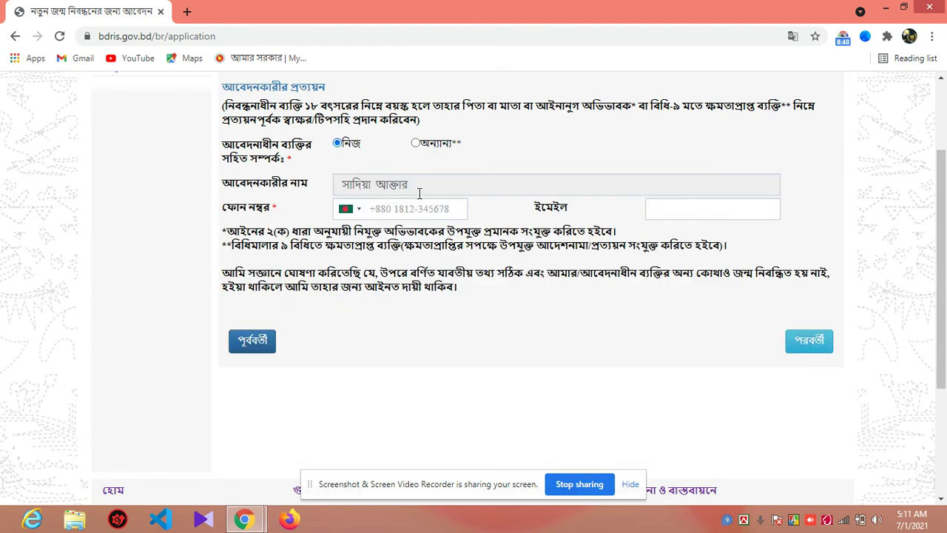
left_click(431, 213)
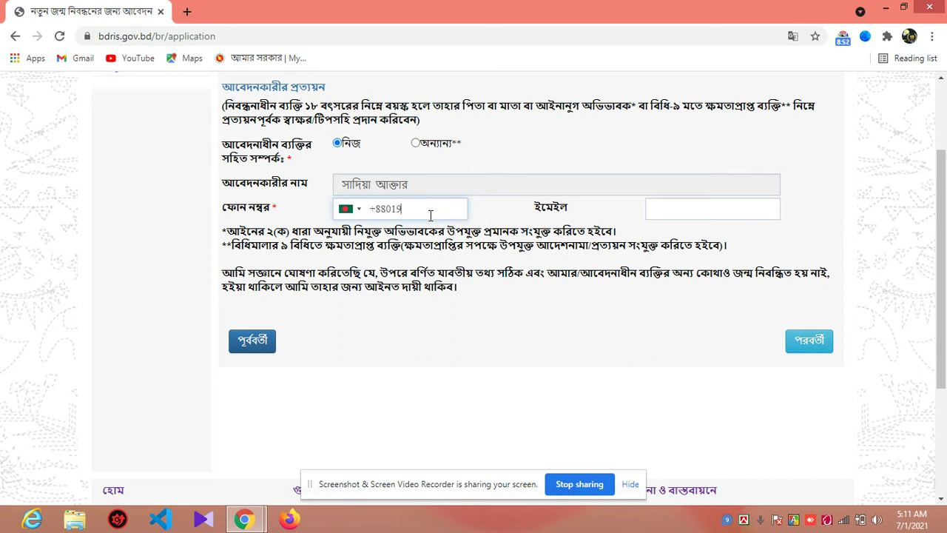
left_click(563, 310)
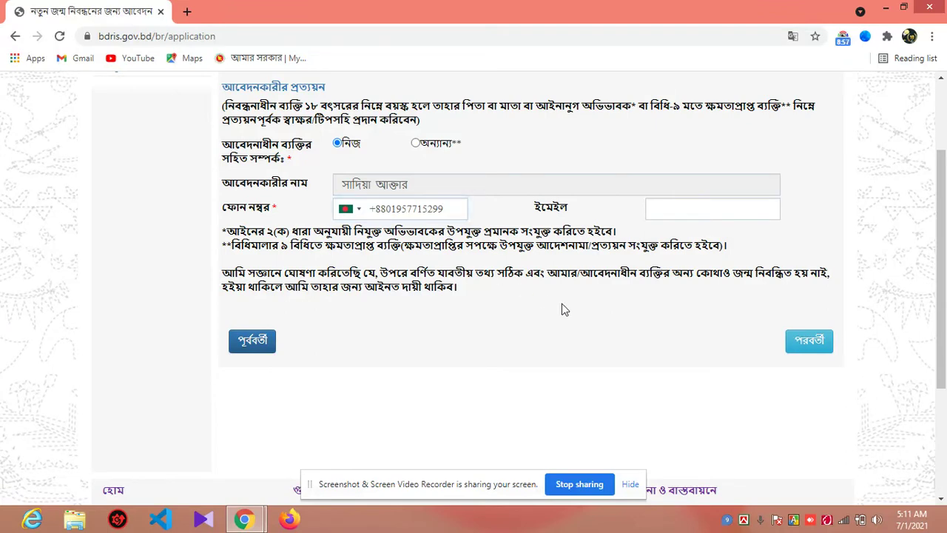
left_click(819, 346)
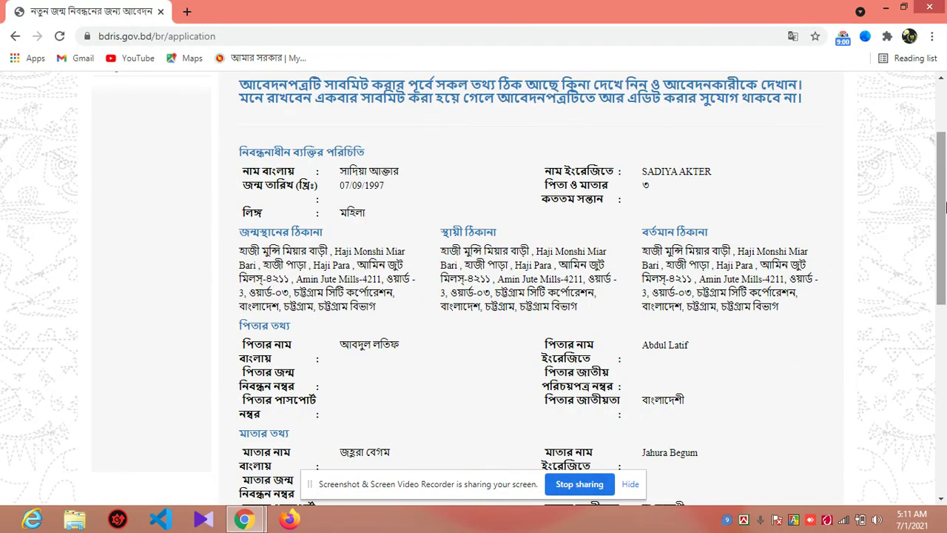
Step: Scroll through the review summary and submit the birth registration application
mouse_move(946, 210)
left_mouse_down()
mouse_move(946, 267)
mouse_move(946, 210)
left_mouse_up()
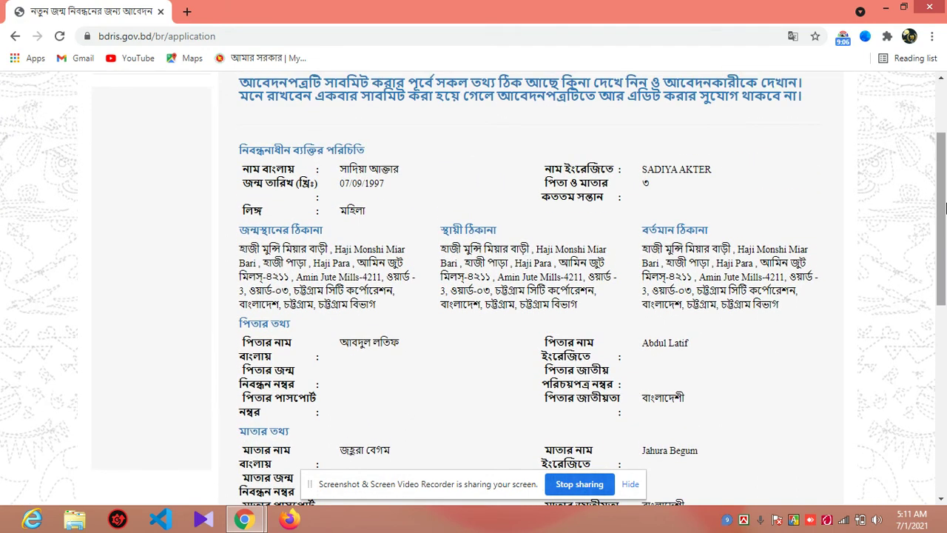
left_click_drag(946, 209, 946, 382)
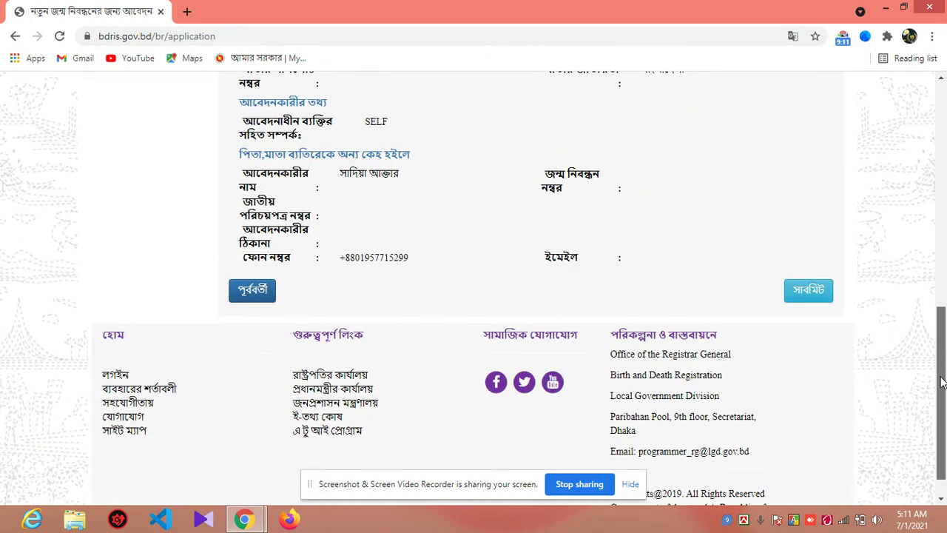
left_click(810, 304)
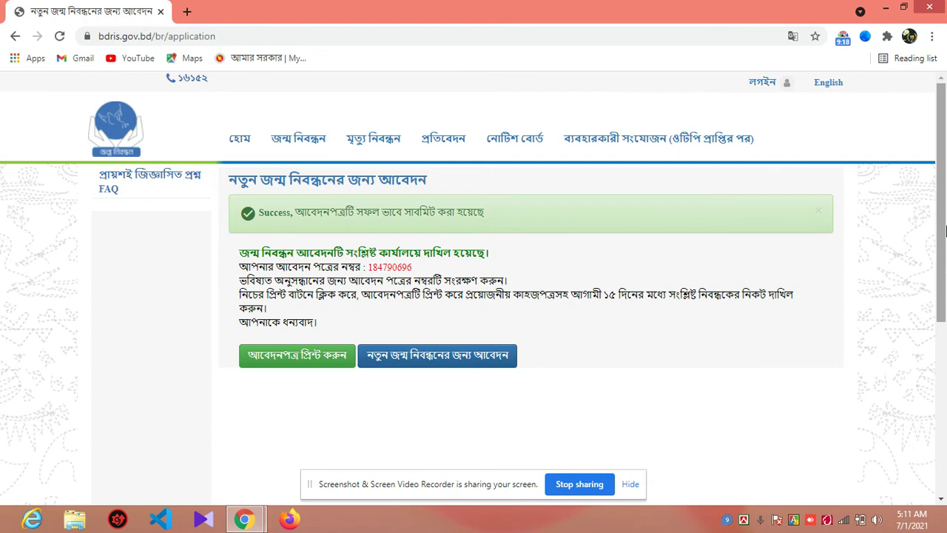
Step: From the success page, open the printable birth registration application form (আবেদনপত্র প্রিন্ট করুন) in a new tab
scroll(945, 279, "down", 2)
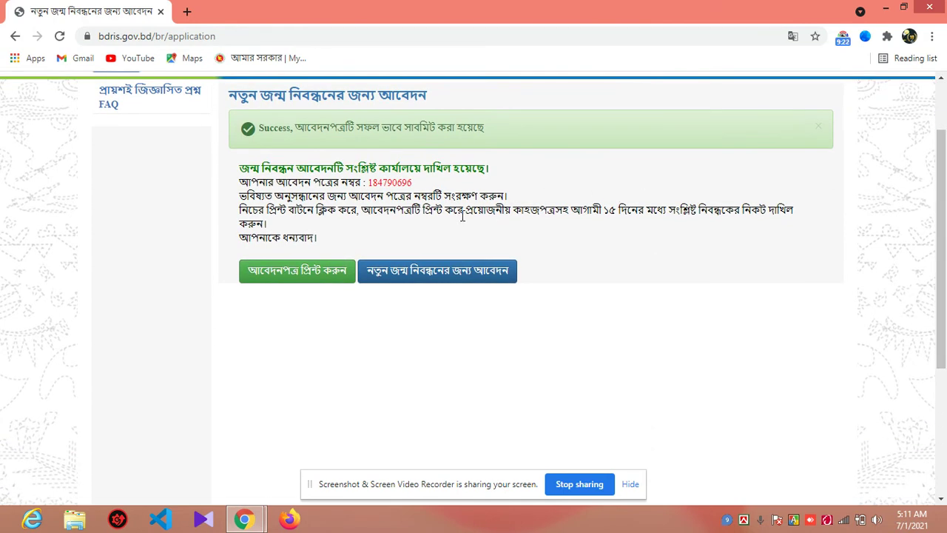
left_click(310, 272)
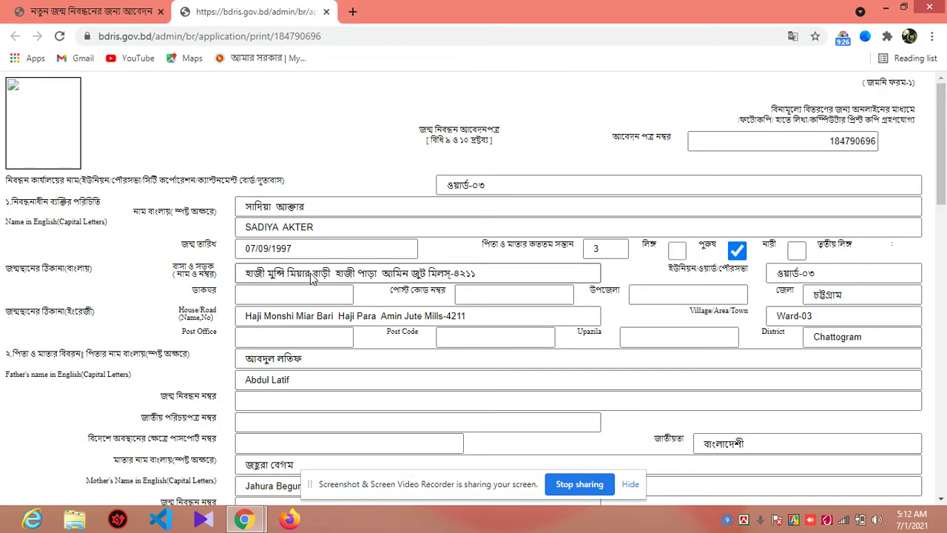